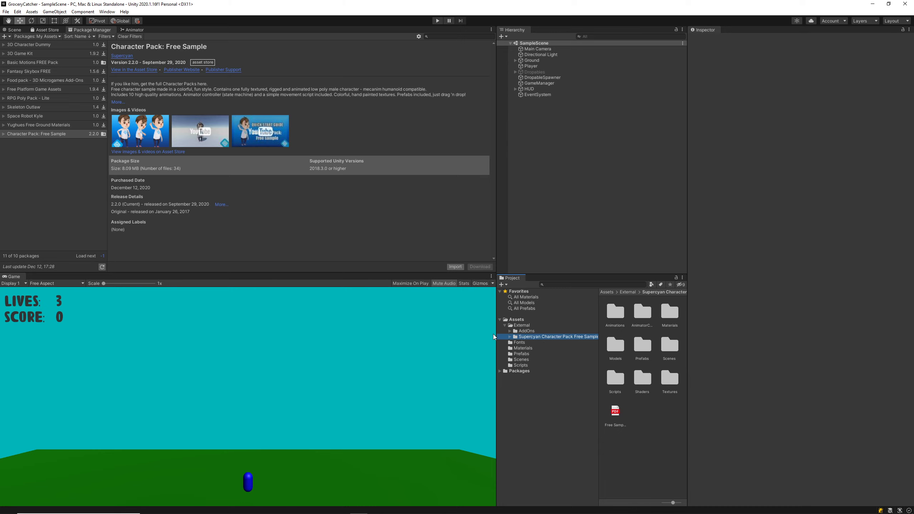
Add the high-quality base MaleFree1 prefab from the Supercyan character pack to the scene beside the blue player capsule
click(18, 31)
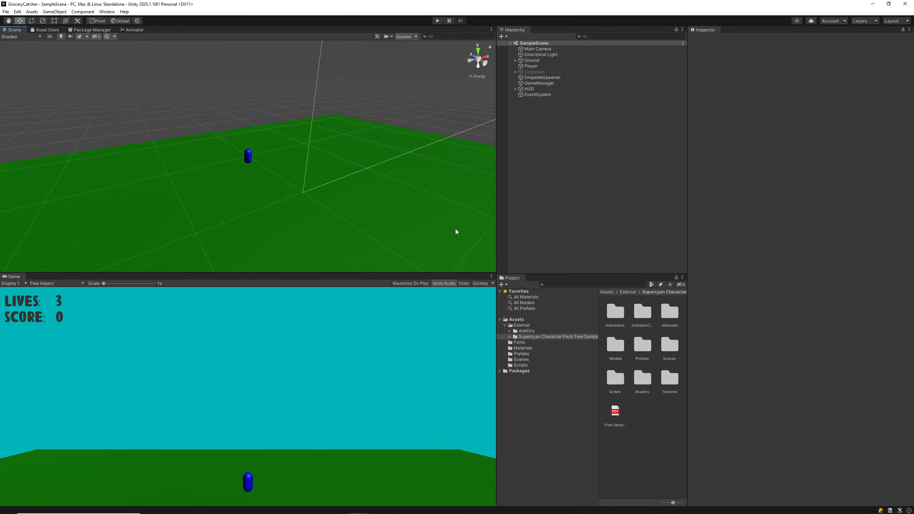
click(567, 336)
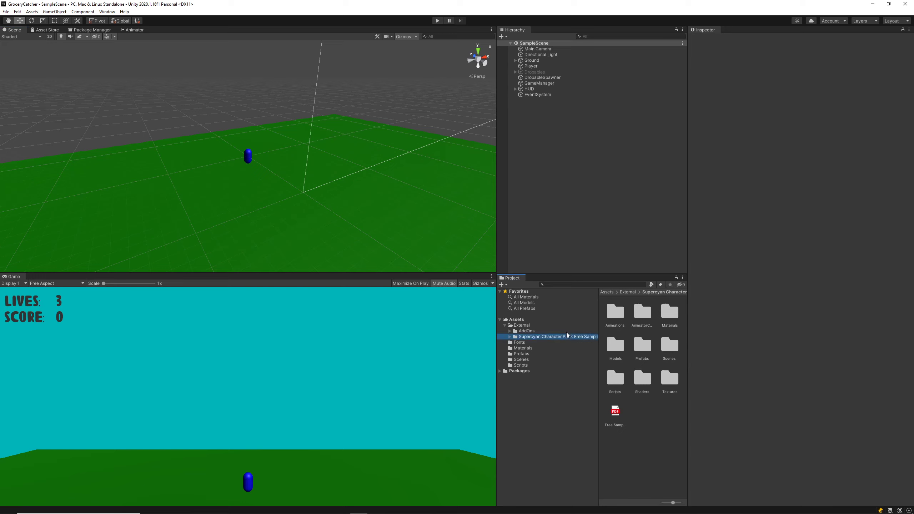
double_click(646, 347)
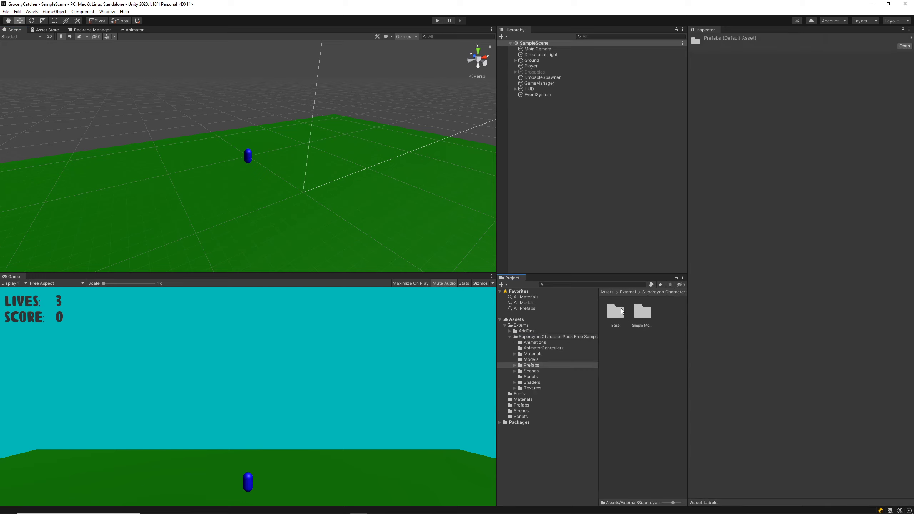
double_click(619, 315)
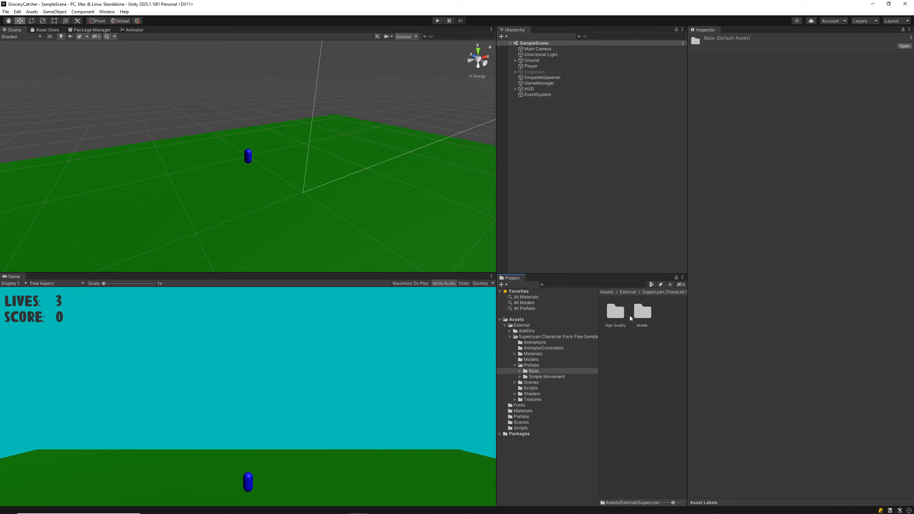
double_click(615, 311)
drag(615, 312, 229, 159)
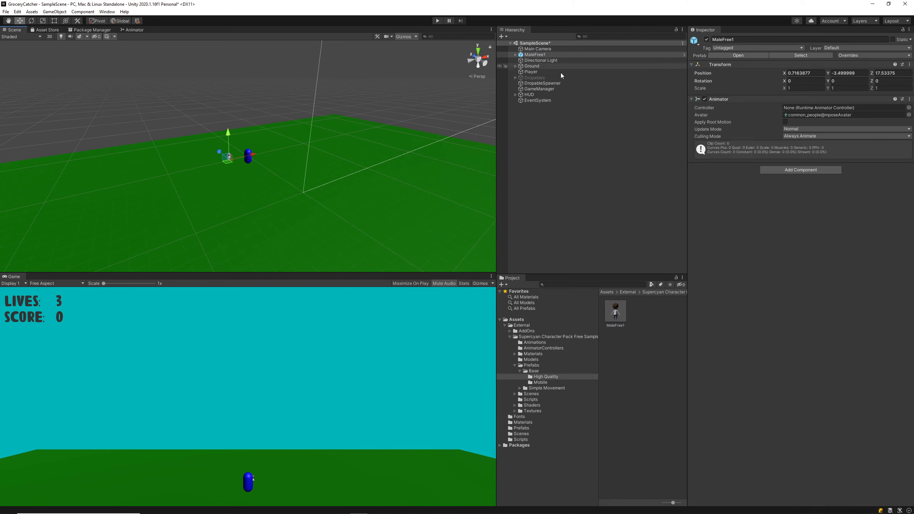
Rotate MaleFree1 about its vertical axis to about -191 degrees so the character faces the opposite way
double_click(540, 55)
key(e)
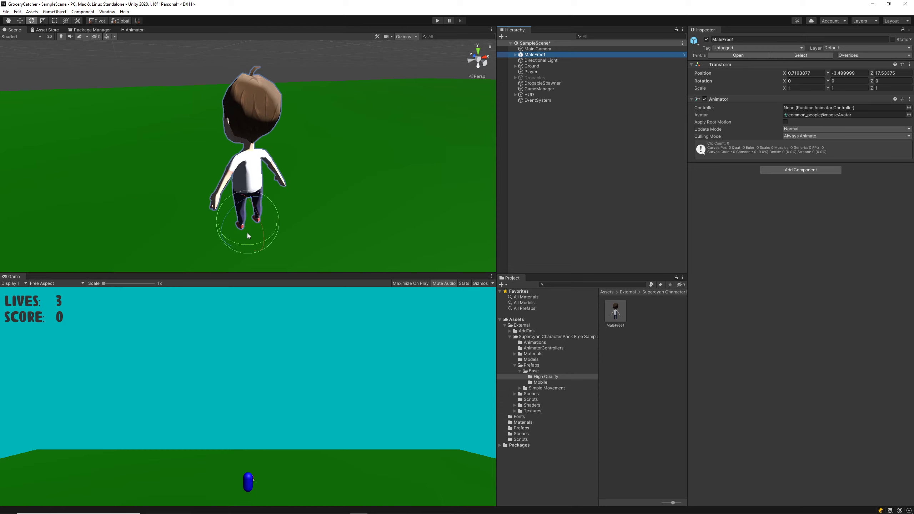
drag(250, 244, 452, 187)
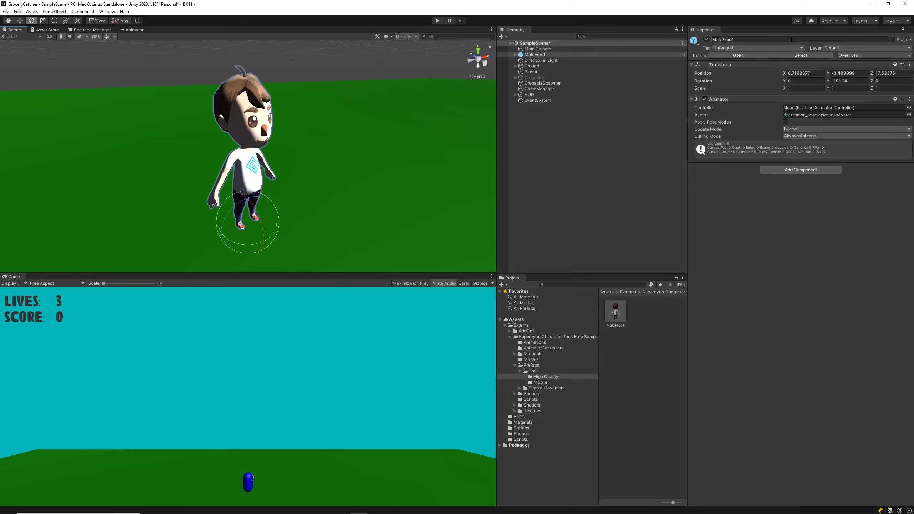
Reset MaleFree1's transform and set its Z position to 10
right_click(731, 65)
click(749, 71)
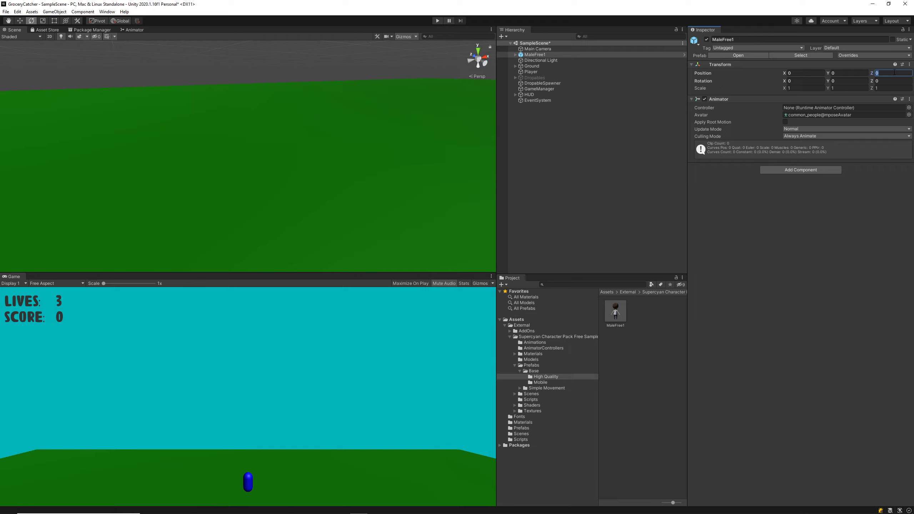
click(895, 72)
text(-10)
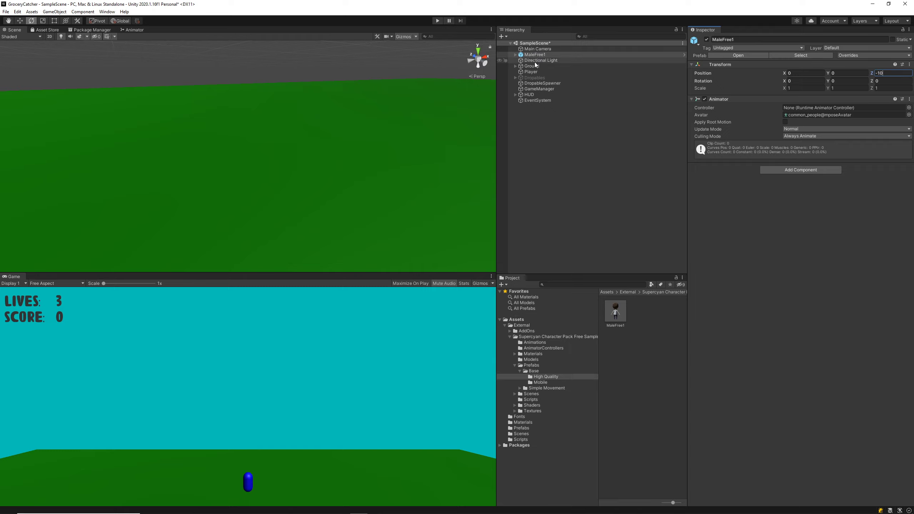
key(Return)
text(10)
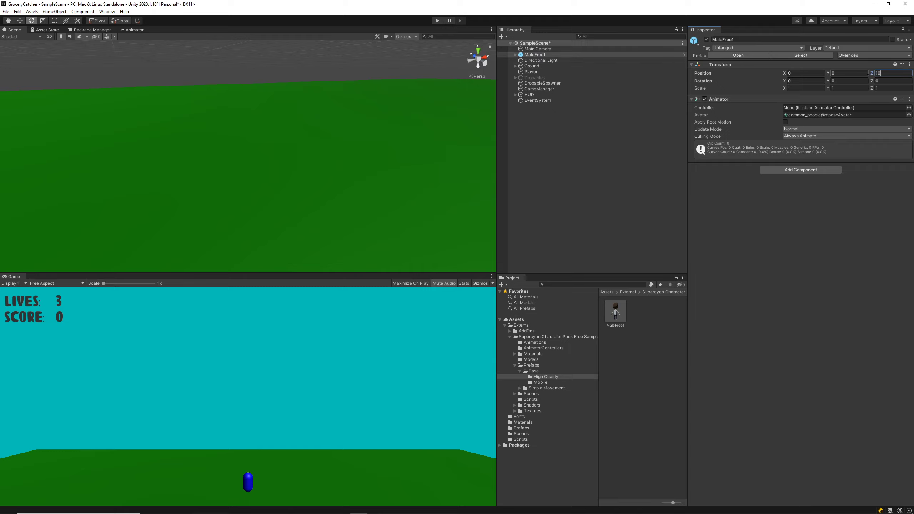
click(535, 55)
double_click(534, 55)
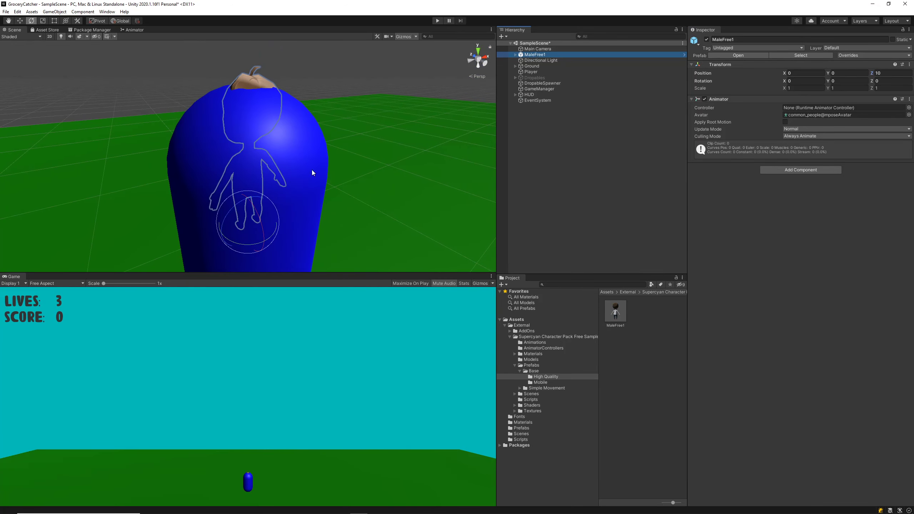
Set MaleFree1's Y position to -1 and move it in front of the blue capsule, to a Z position of about 8.54
scroll(312, 174, down, 8)
alt+drag(312, 177, 414, 169)
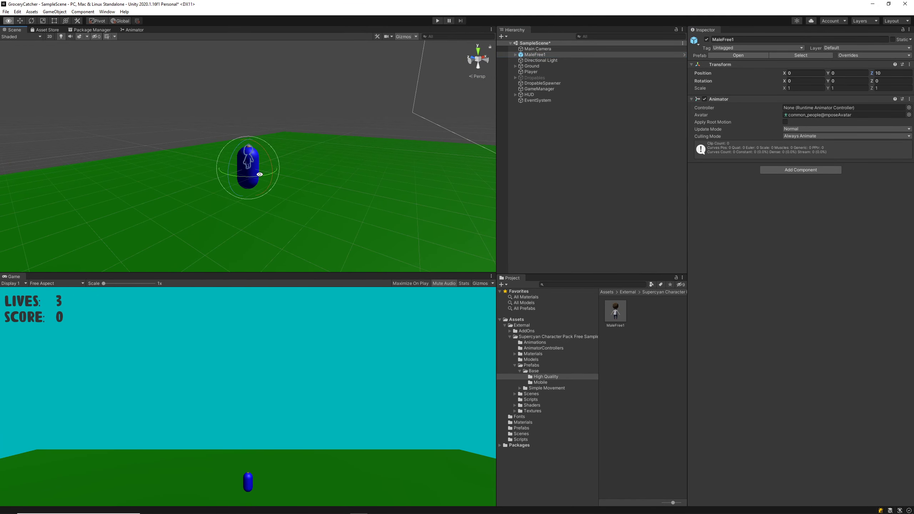
key(w)
click(848, 73)
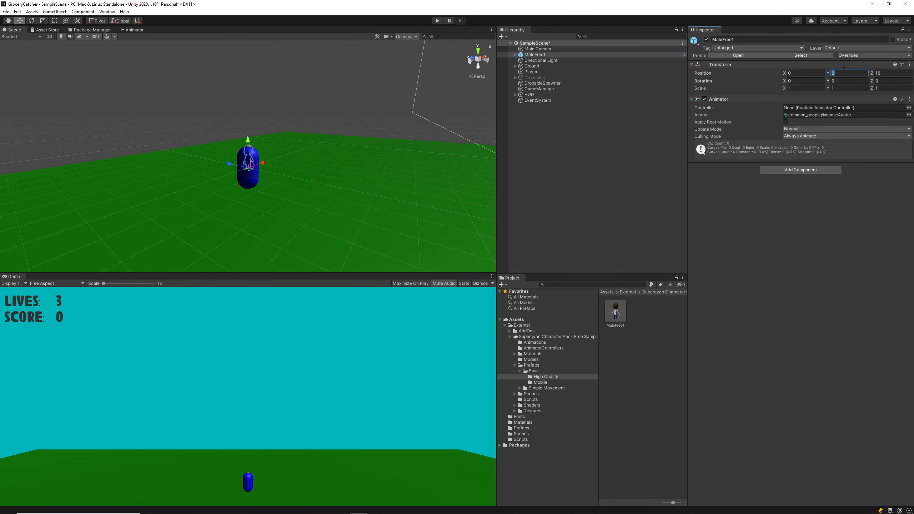
text(-1)
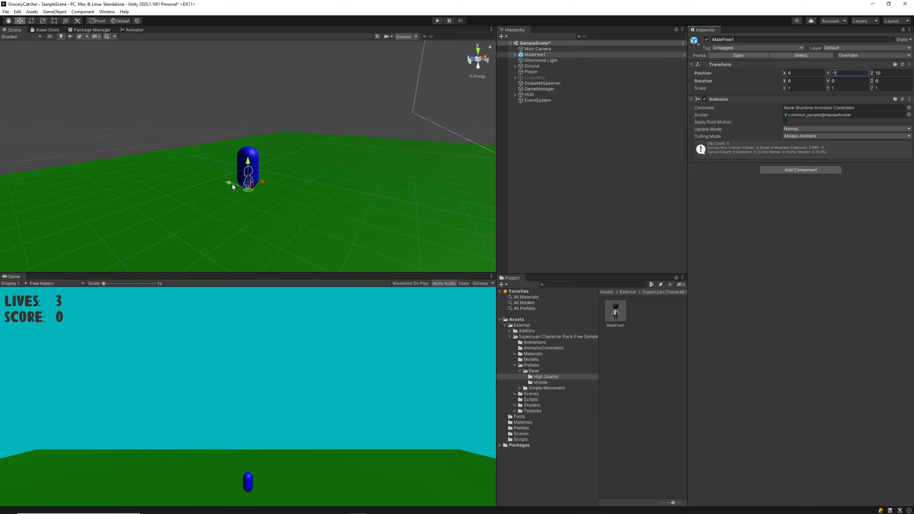
drag(232, 184, 254, 195)
Rotate MaleFree1 in snapped increments to -180 degrees about the Y axis so it faces the camera
key(e)
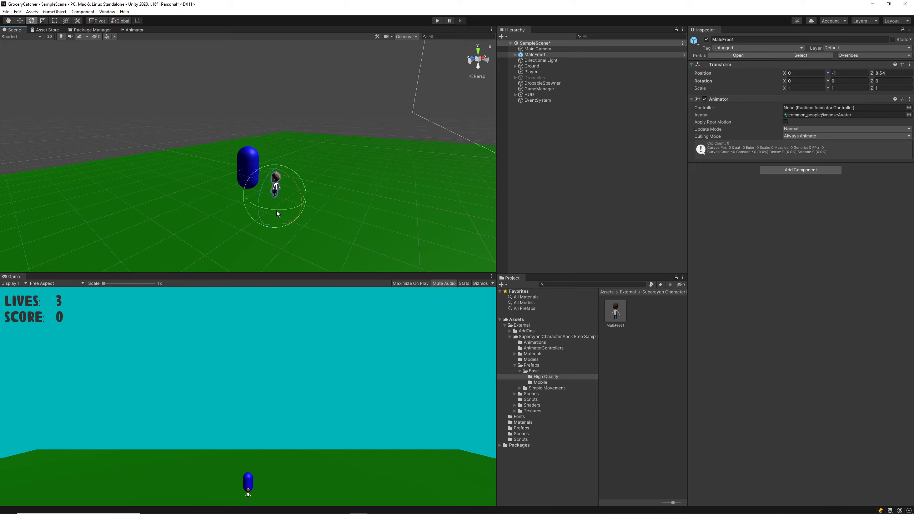
ctrl+drag(277, 210, 446, 202)
alt+drag(374, 174, 296, 211)
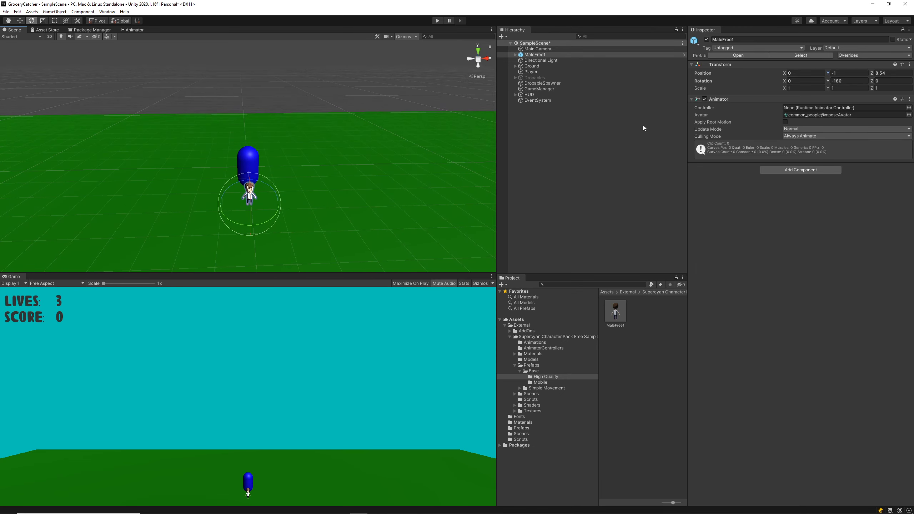
Set MaleFree1's scale to 3 on the X, Y and Z axes
click(818, 90)
text(3)
key(Tab)
text(3)
key(Tab)
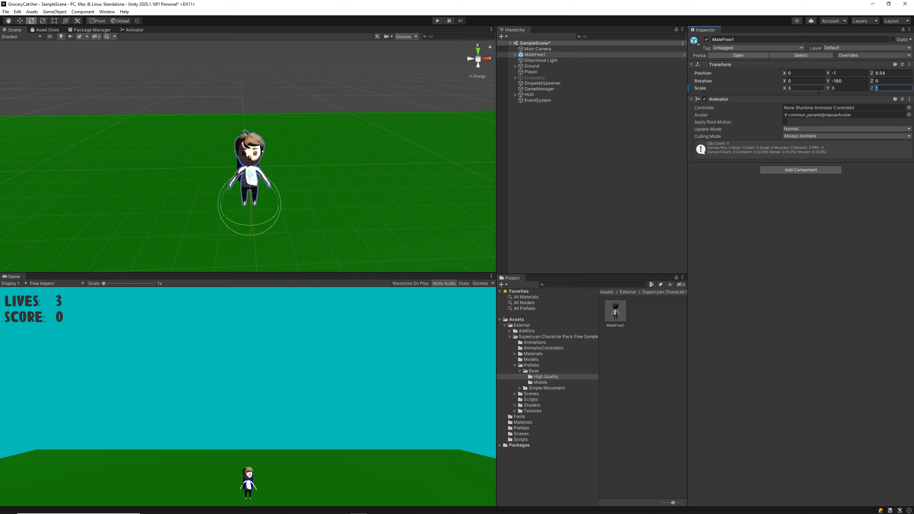
text(3)
Set MaleFree1's scale to 5 on the X, Y and Z axes
alt+drag(37, 147, 213, 125)
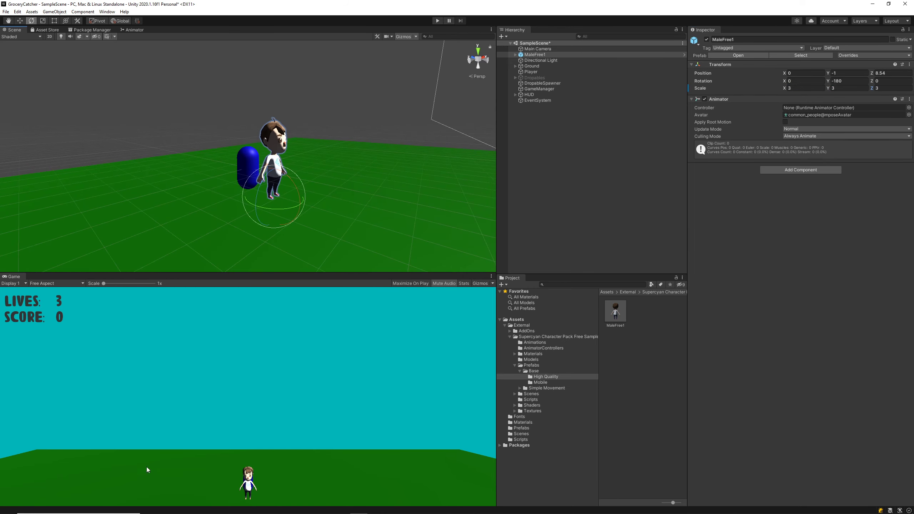
click(795, 88)
text(5)
key(Tab)
text(5)
key(Tab)
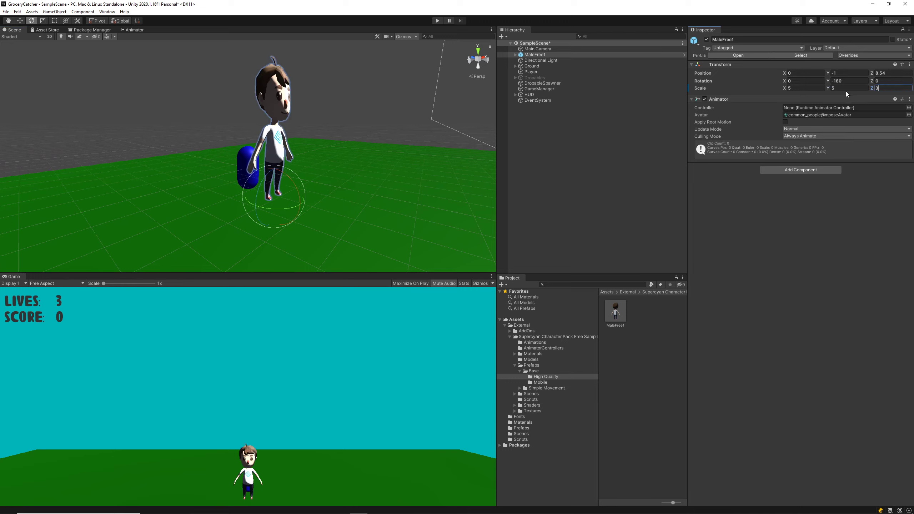
text(5)
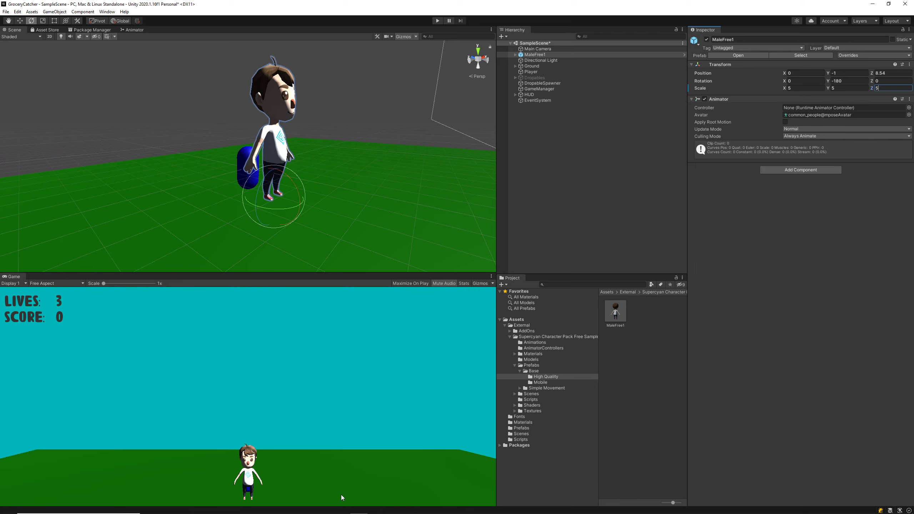
Assign the FreeAnimations controller from the character pack's AnimatorControllers folder to MaleFree1's Animator component
click(543, 348)
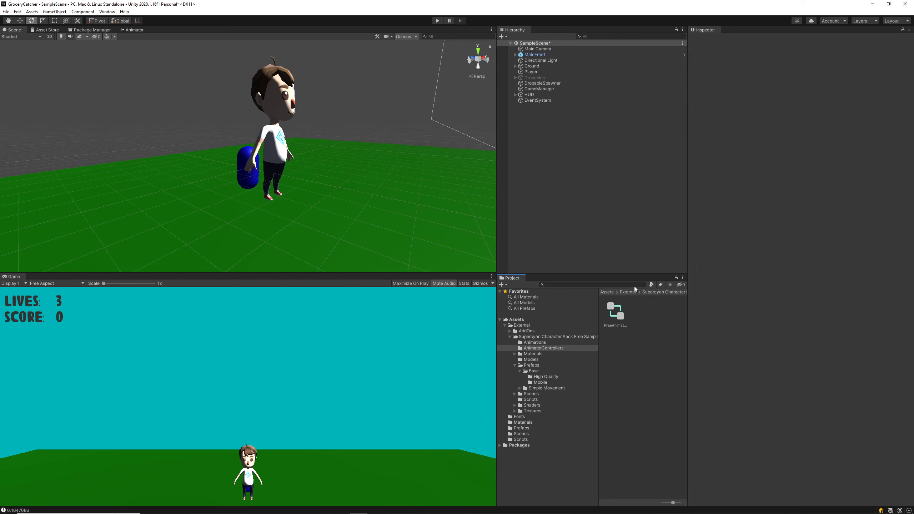
click(535, 55)
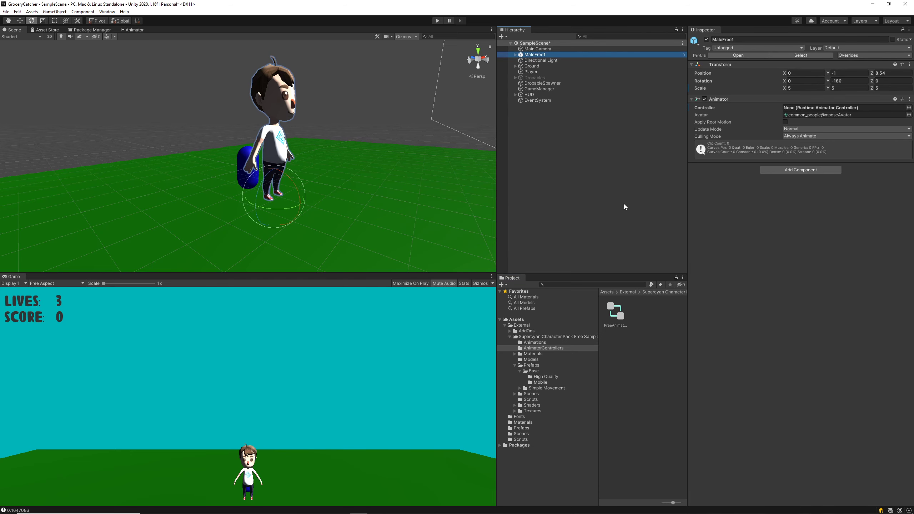
drag(623, 323, 804, 110)
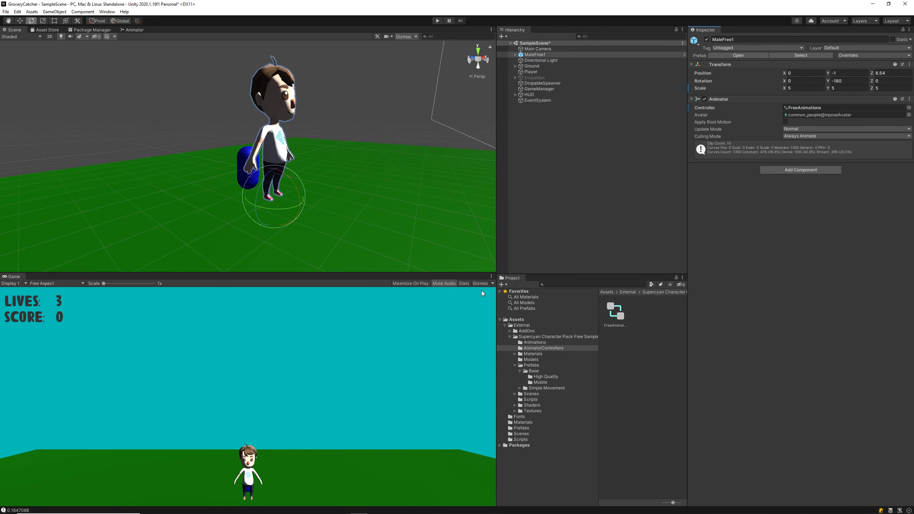
Run the game to preview the character's animations, stop it and deselect MaleFree1
click(437, 20)
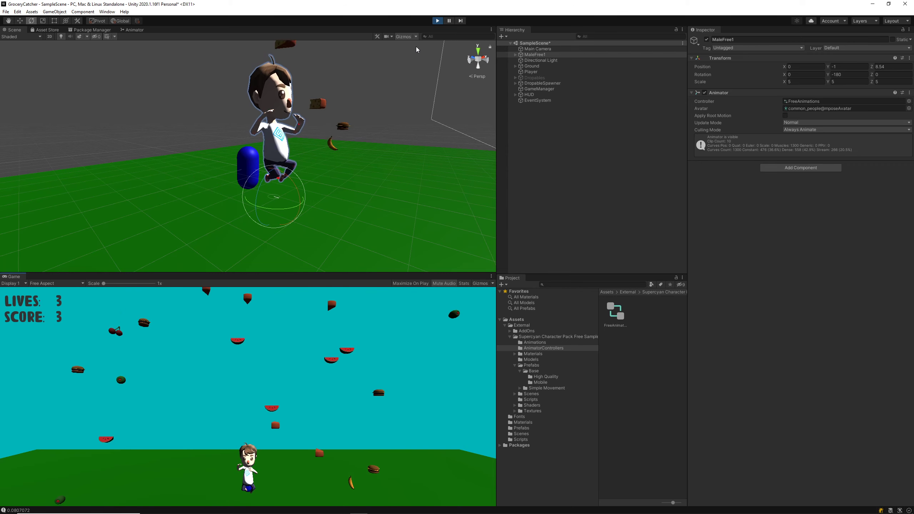
click(438, 21)
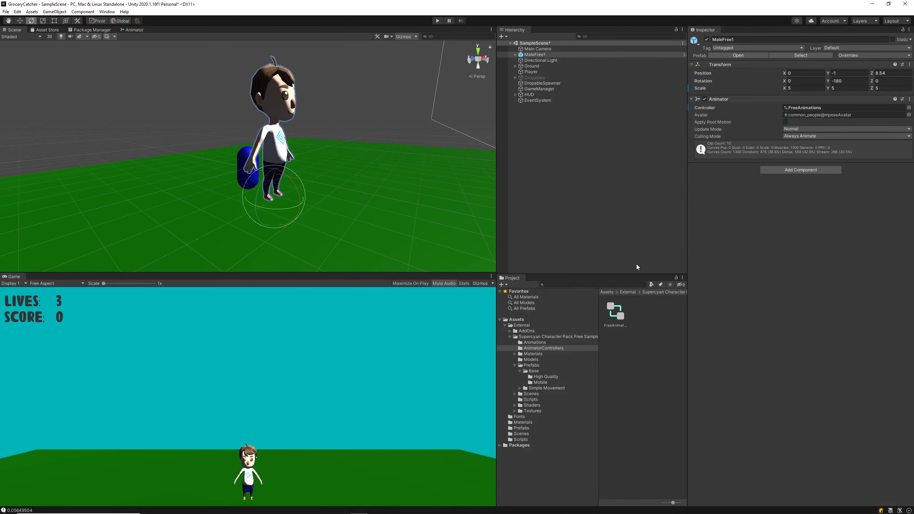
click(615, 266)
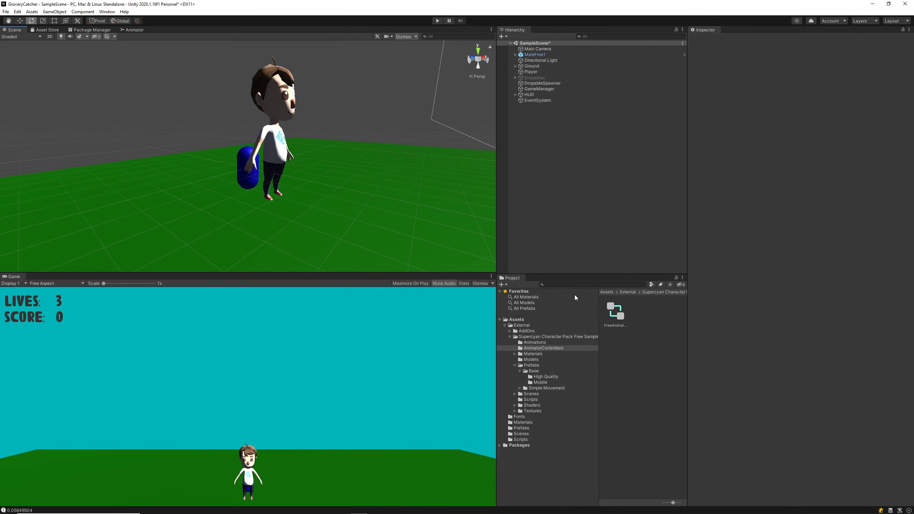
Create a folder named Animators directly under Assets and open it
right_click(517, 319)
mouse_move(540, 325)
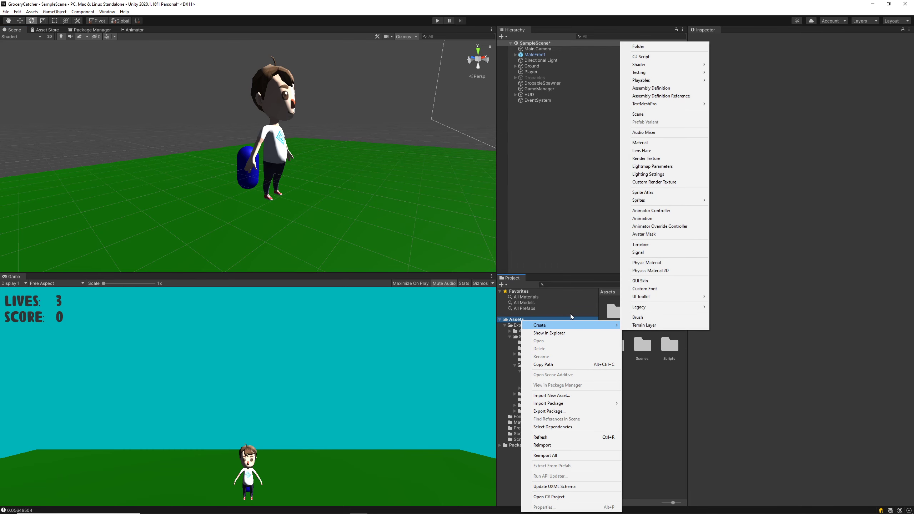
click(638, 46)
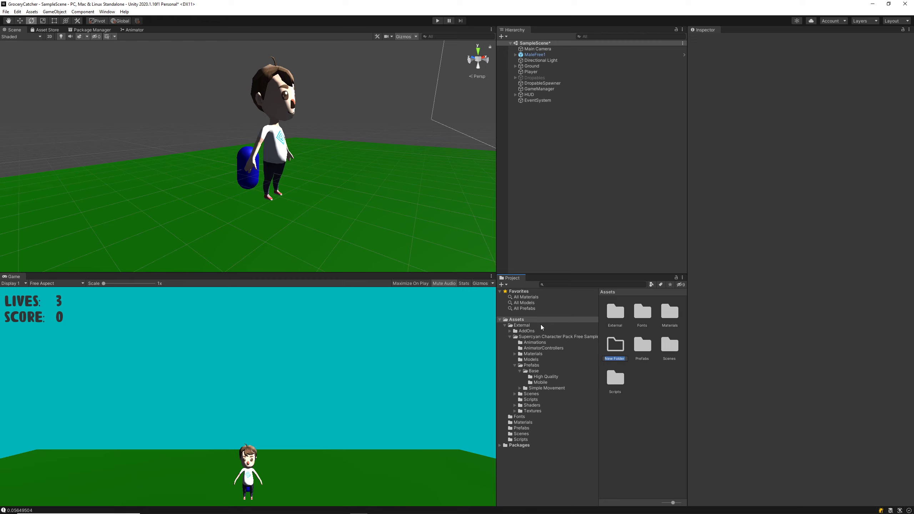
text(Anitors)
key(BackSpace)
text(mators)
key(Return)
click(569, 324)
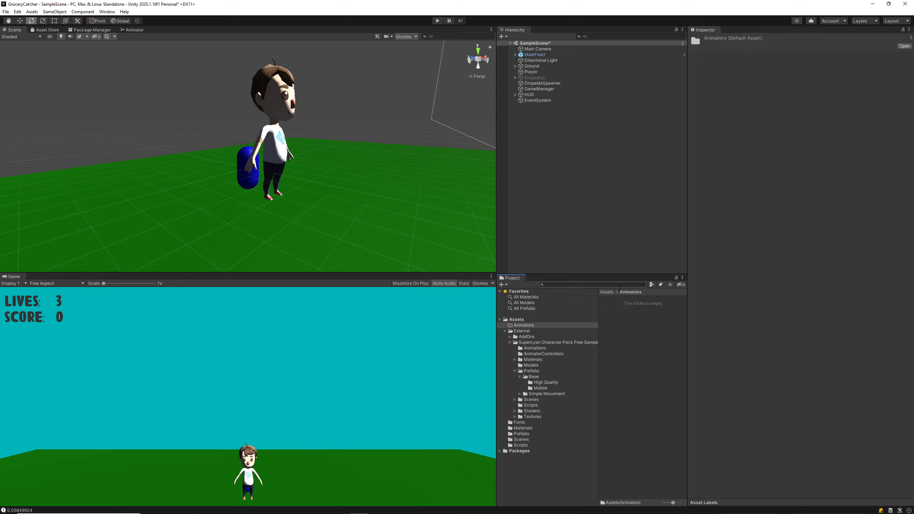
Create an Animator Controller named PlayerController in the Animators folder and open it for editing
right_click(641, 332)
mouse_move(701, 142)
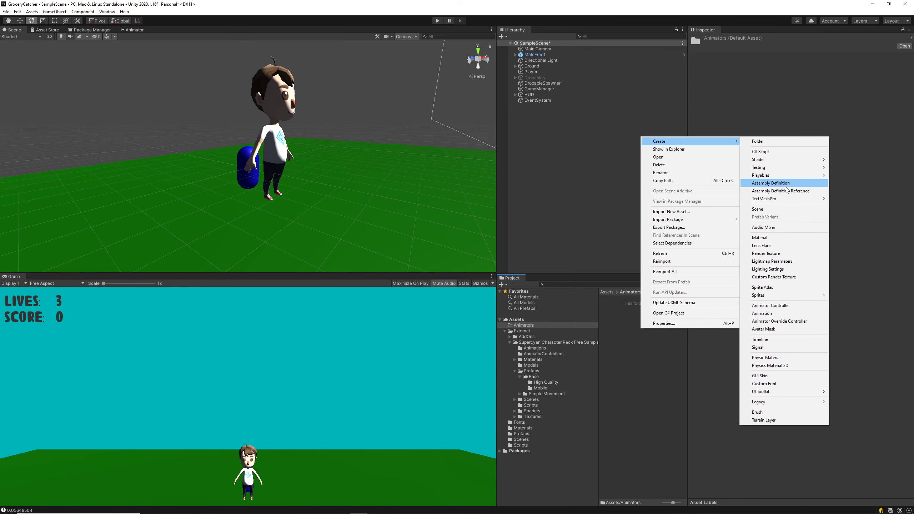
click(783, 305)
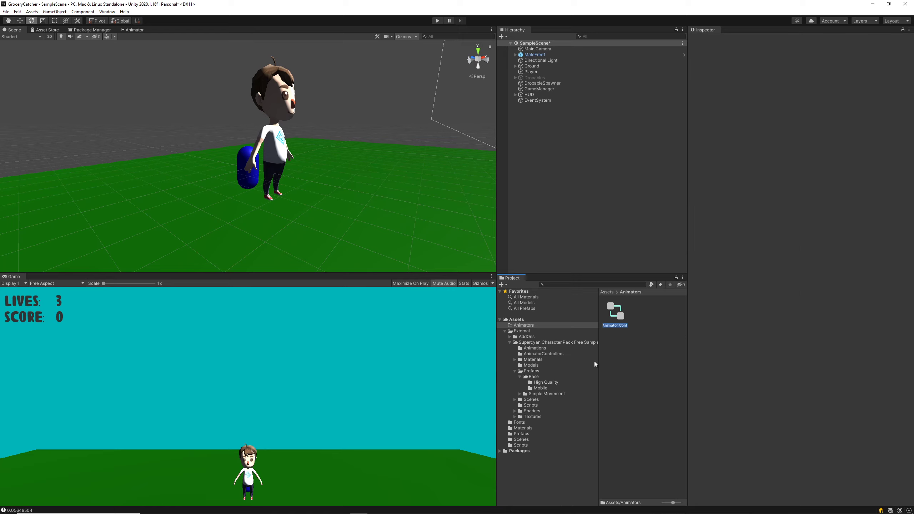
text(Player)
text(Controller)
key(Return)
double_click(619, 326)
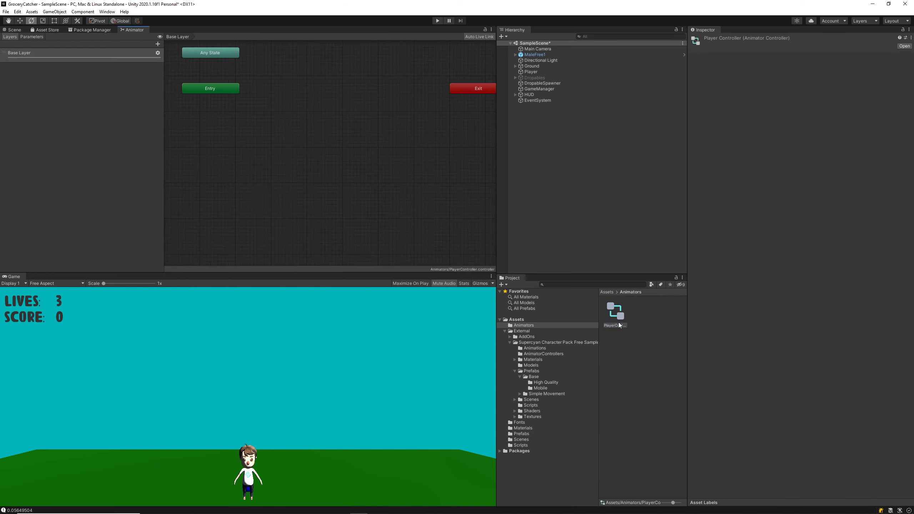
Add a Float parameter named horizontal to the PlayerController animator
click(312, 197)
middle_drag(312, 198, 315, 274)
click(31, 37)
click(157, 44)
click(179, 54)
drag(68, 53, 0, 50)
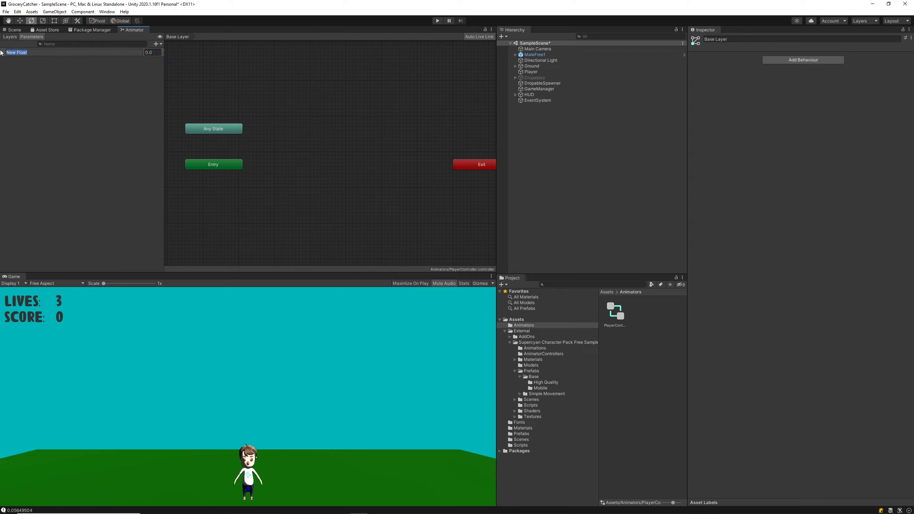
text(horizontal)
key(Return)
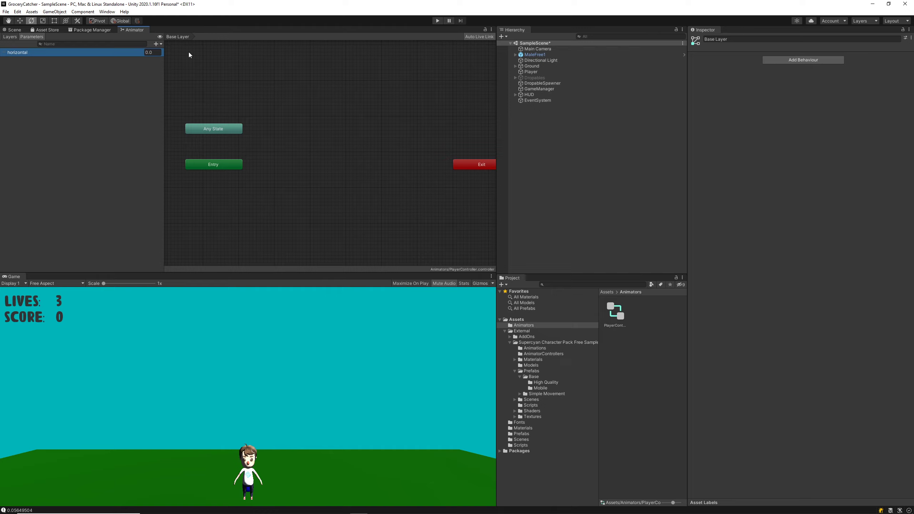
click(303, 77)
right_click(290, 111)
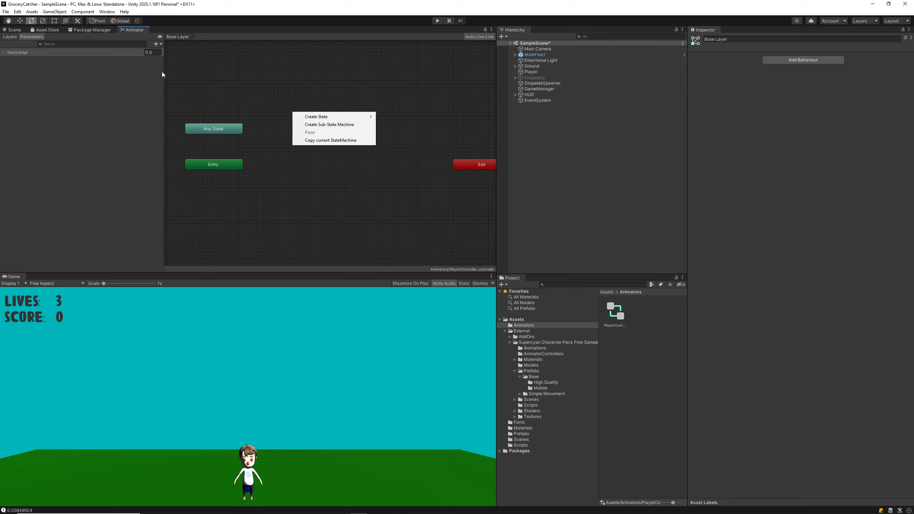
click(223, 72)
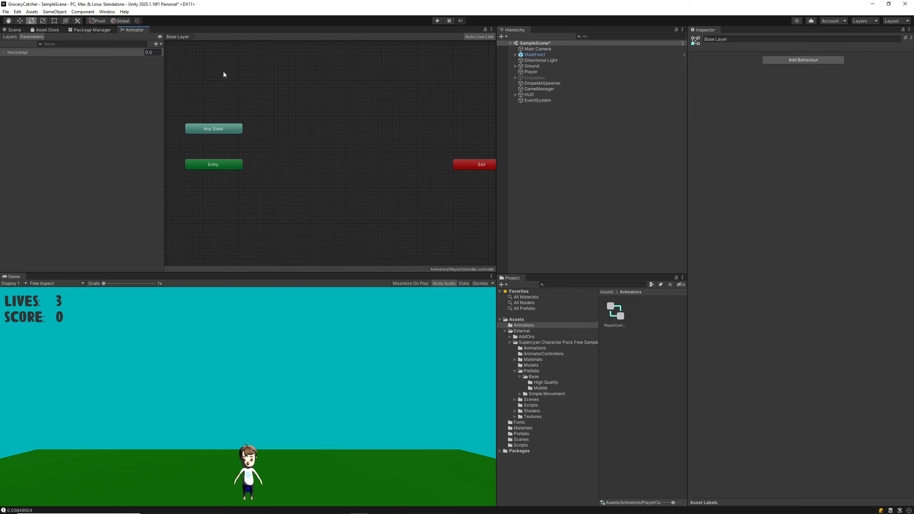
Create a new Blend Tree state in the Base Layer and place it between Any State and Exit
click(10, 36)
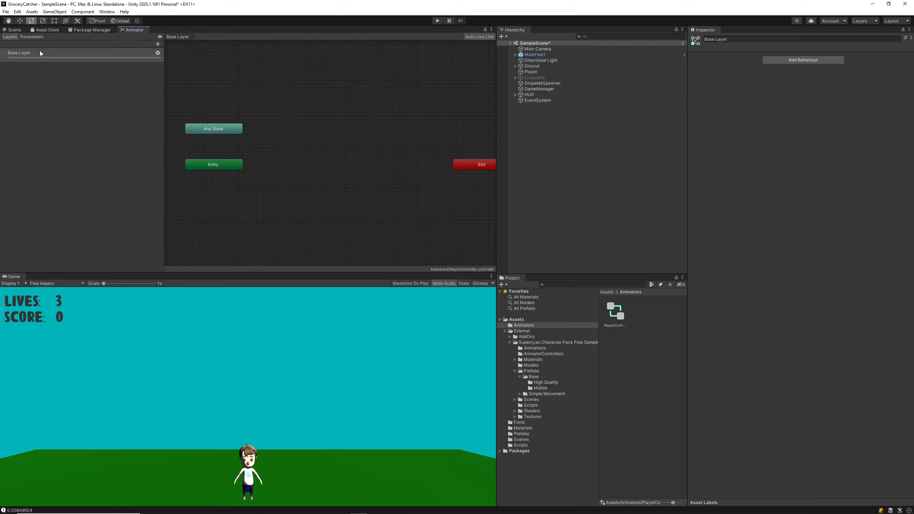
right_click(281, 122)
mouse_move(311, 128)
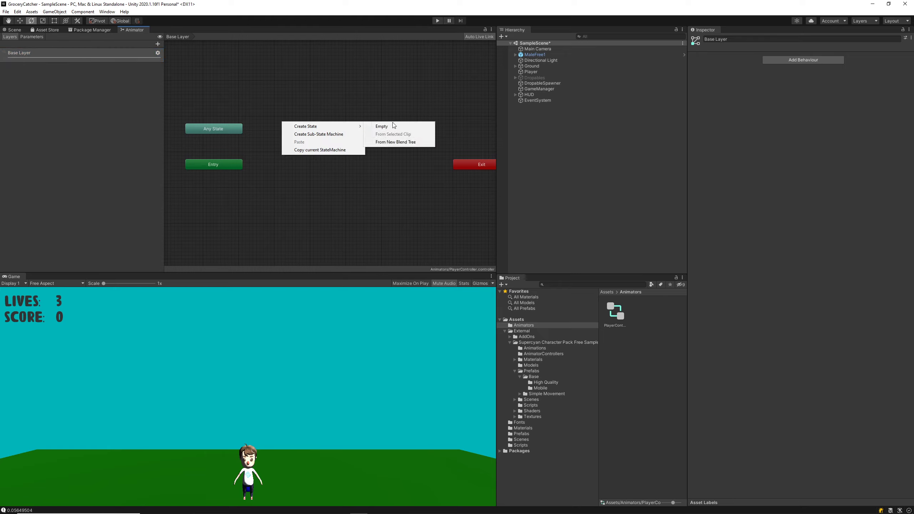
click(395, 142)
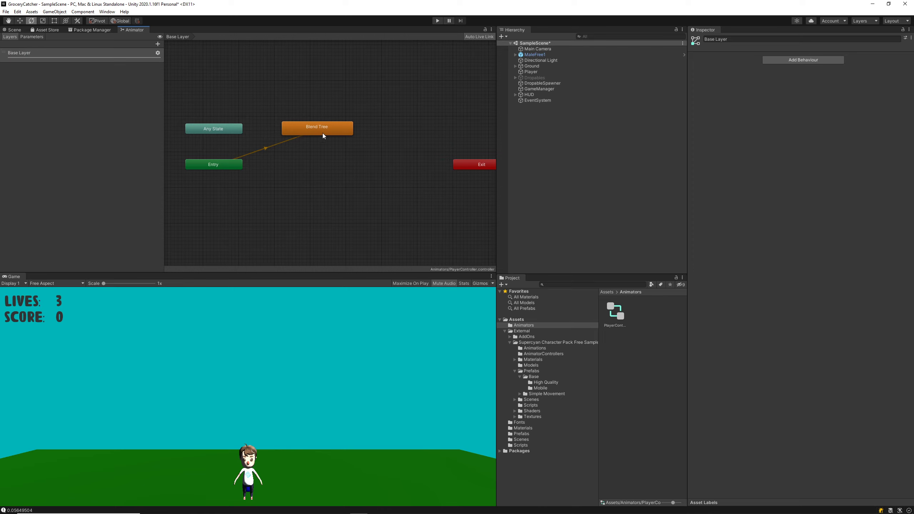
drag(323, 133, 340, 143)
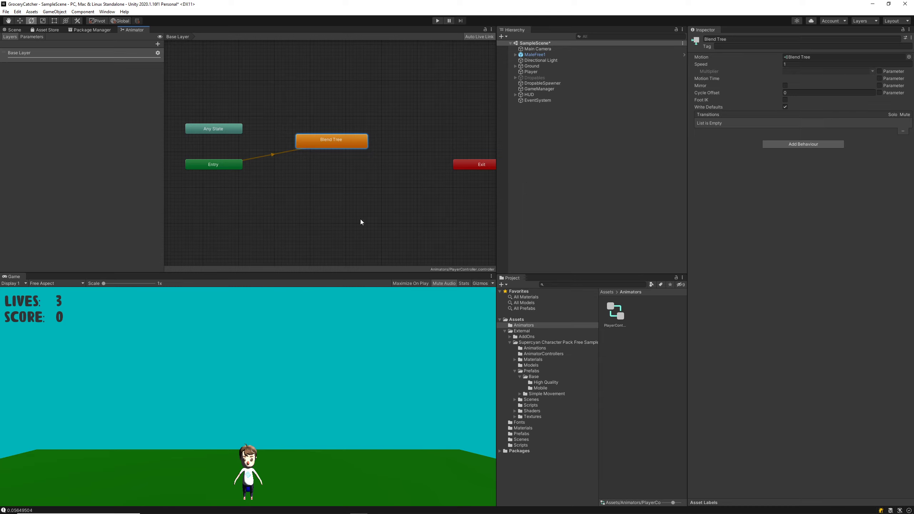
Open the Blend Tree state and add three motion fields to its blend tree
double_click(343, 147)
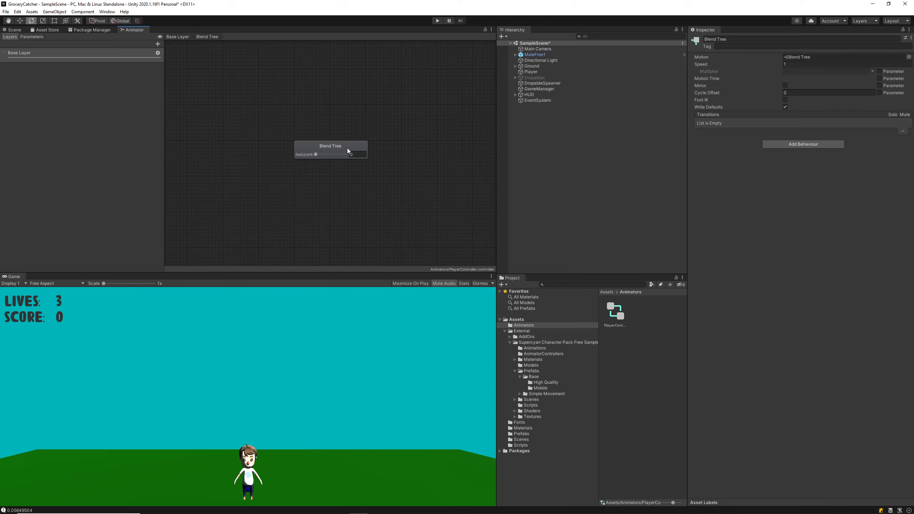
click(334, 145)
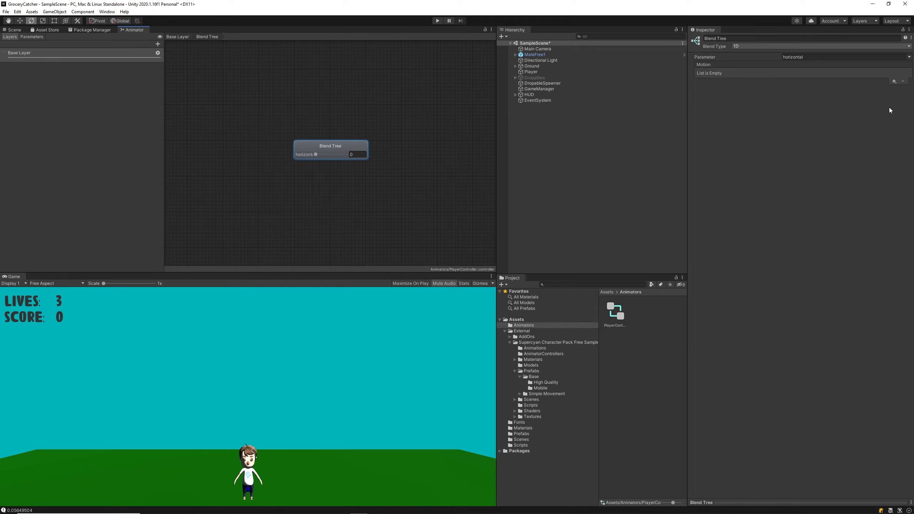
click(894, 81)
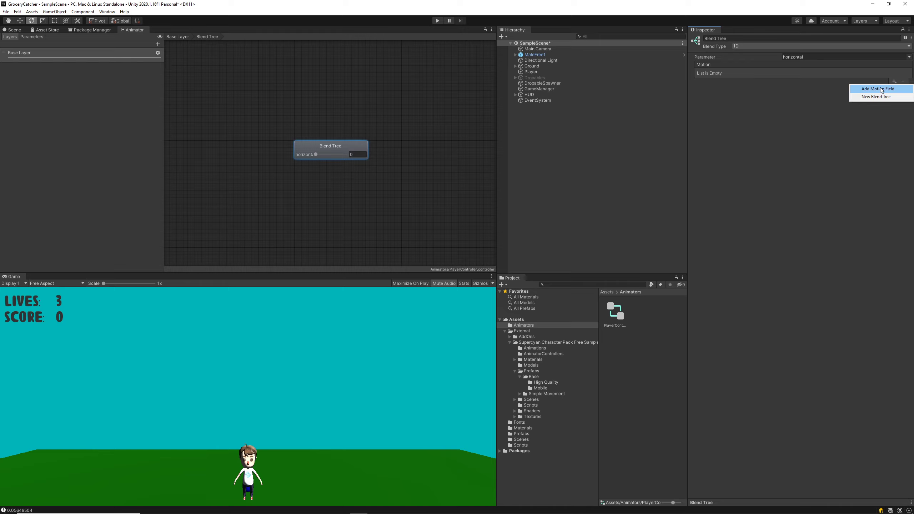
click(880, 88)
click(895, 82)
click(892, 89)
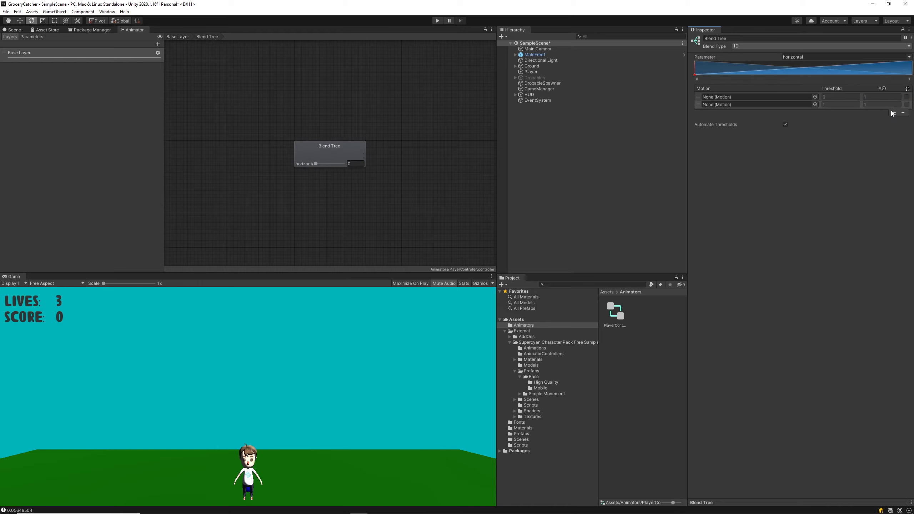
click(895, 107)
click(878, 116)
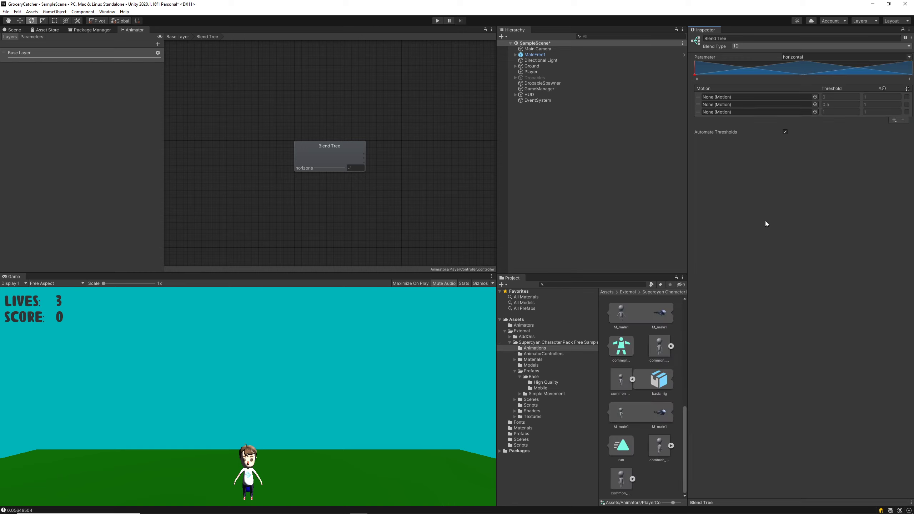
Assign the backwards-run, idle and run clips to the blend tree's three motion fields in that order
click(815, 97)
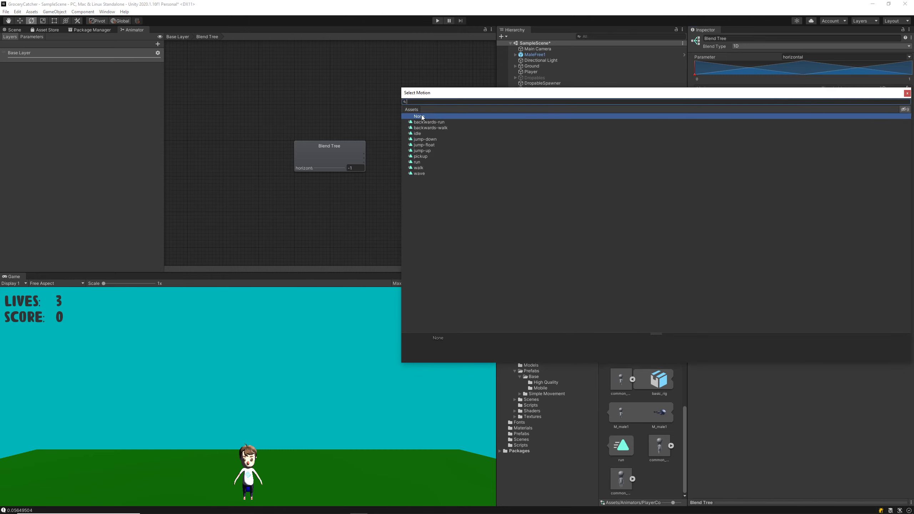
click(444, 124)
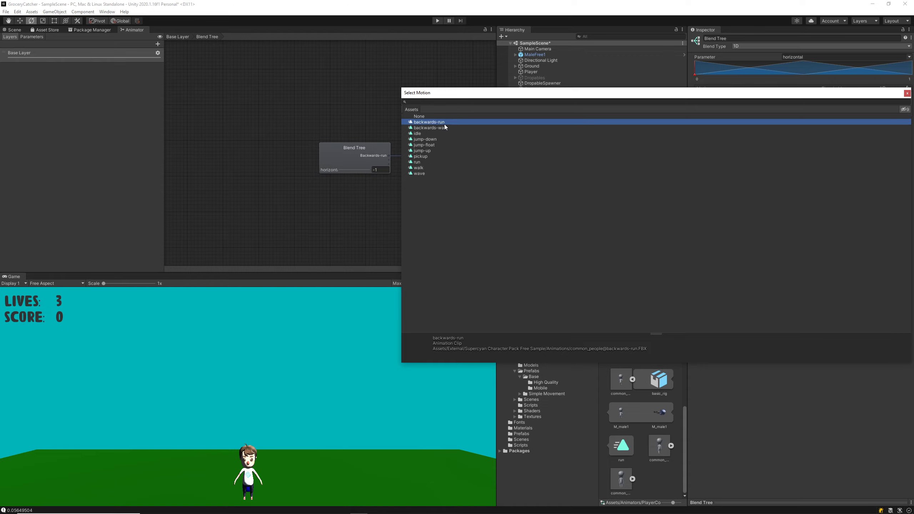
double_click(444, 124)
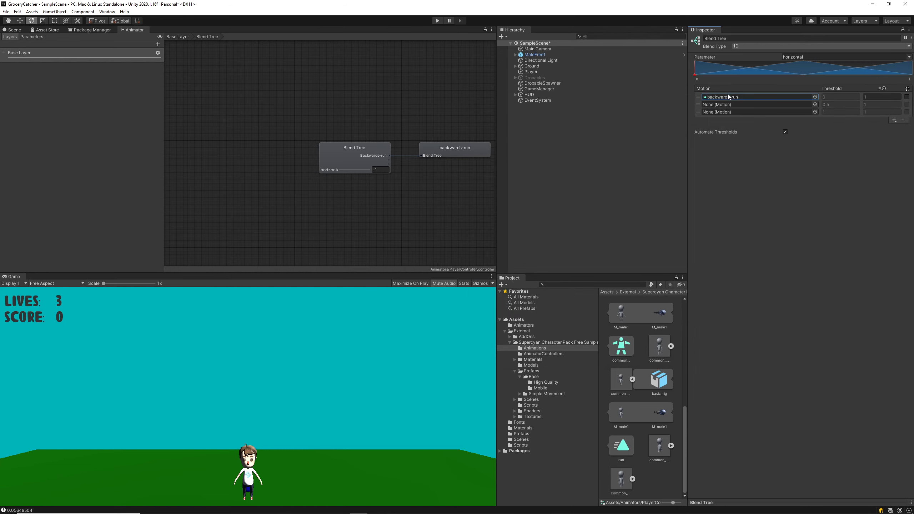
click(815, 105)
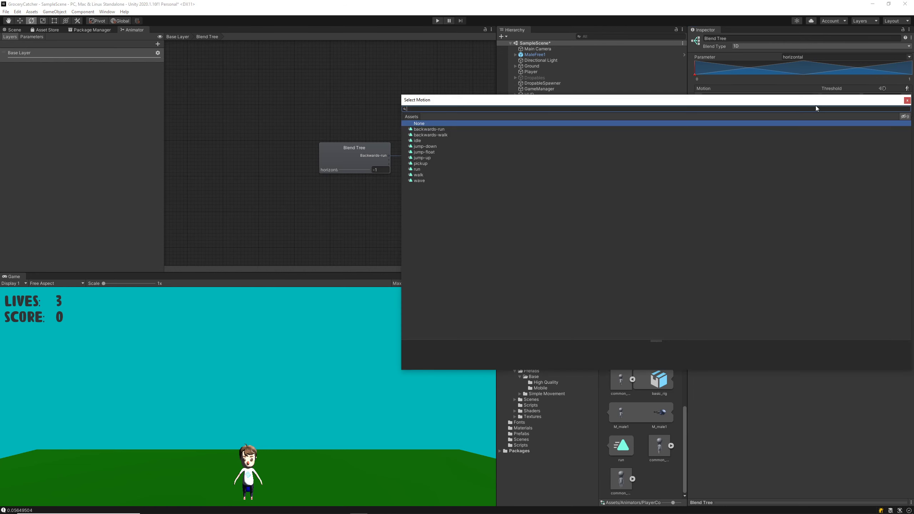
double_click(419, 141)
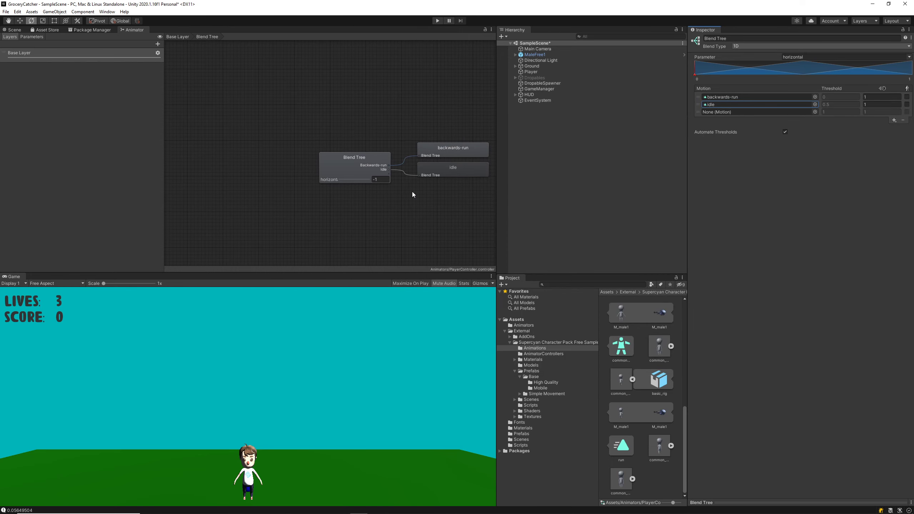
click(815, 112)
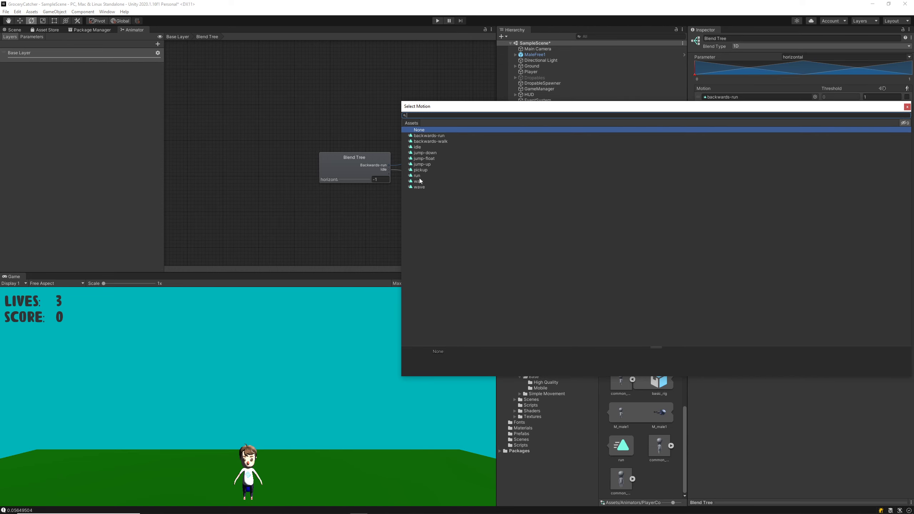
double_click(419, 178)
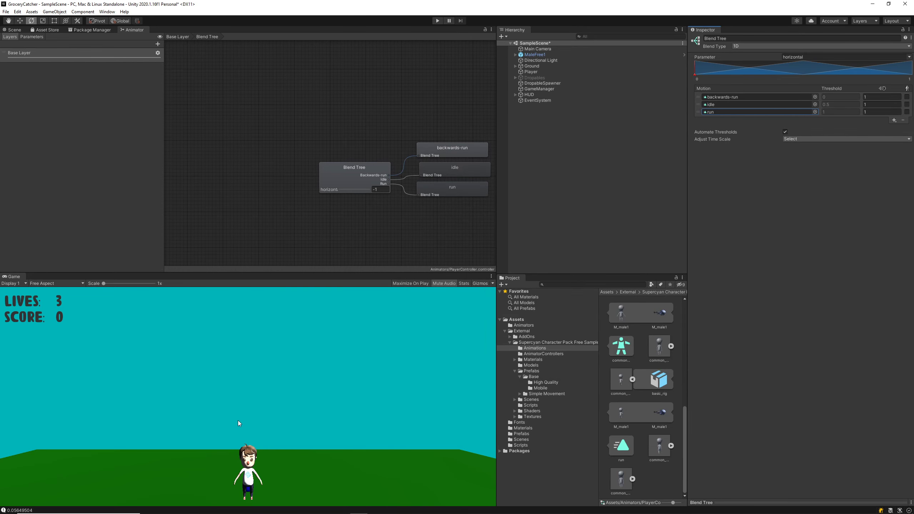
Disable Automate Thresholds, set the thresholds of backwards-run to -1 and idle to 0, and save the scene
click(797, 247)
click(785, 132)
click(822, 97)
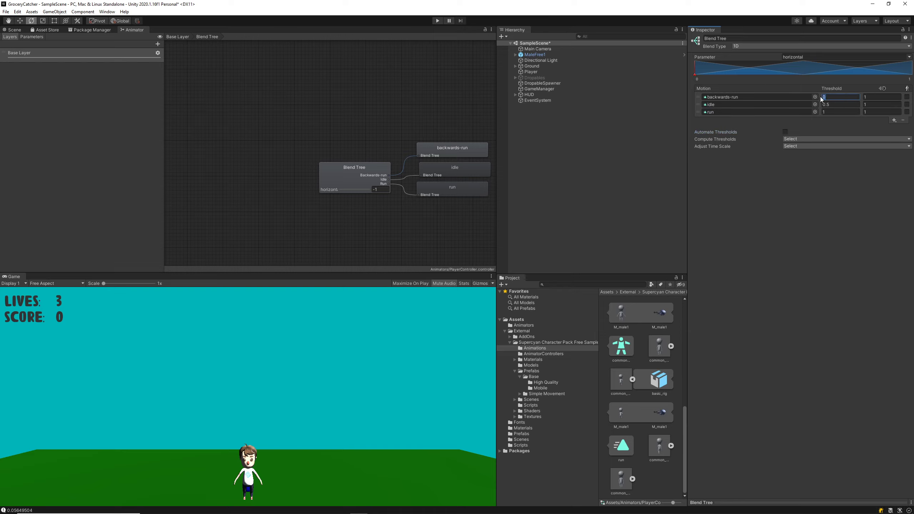
text(-1)
click(852, 104)
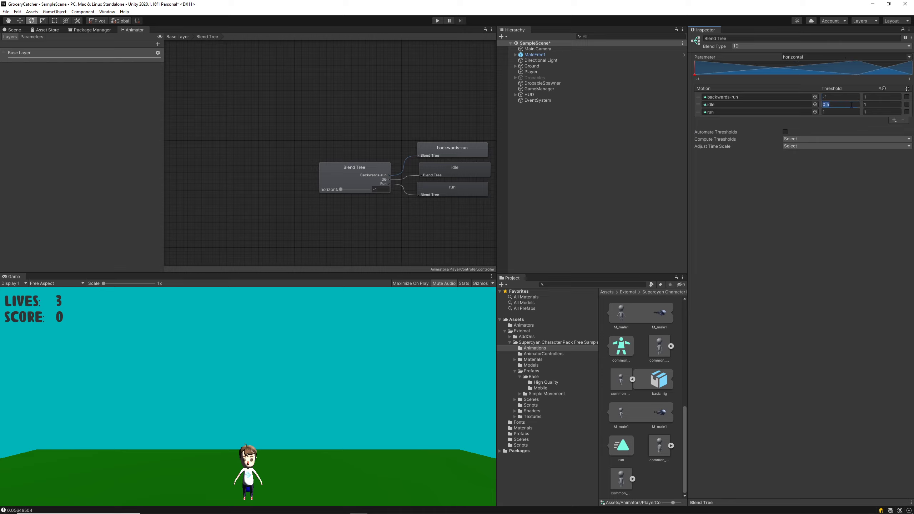
text(0)
click(844, 199)
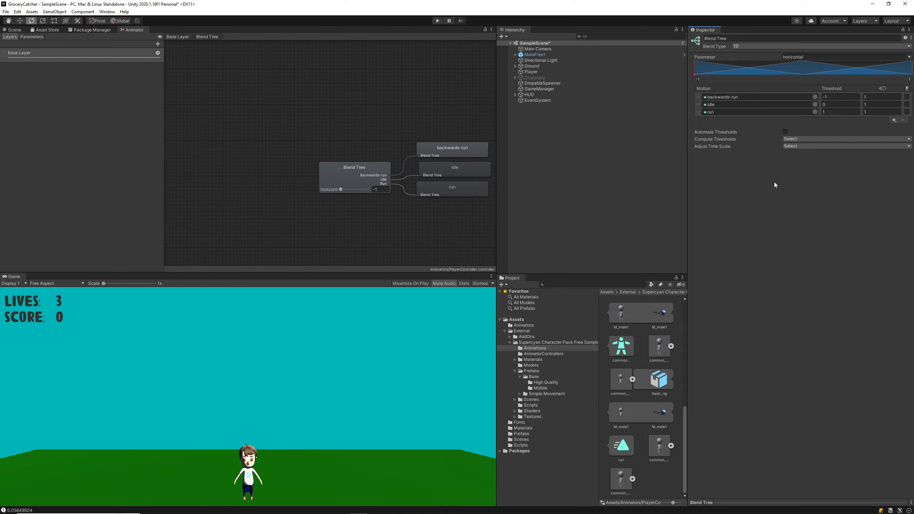
key(ctrl+s)
Assign PlayerController from the Animators folder as the controller of MaleFree1's Animator component
click(14, 30)
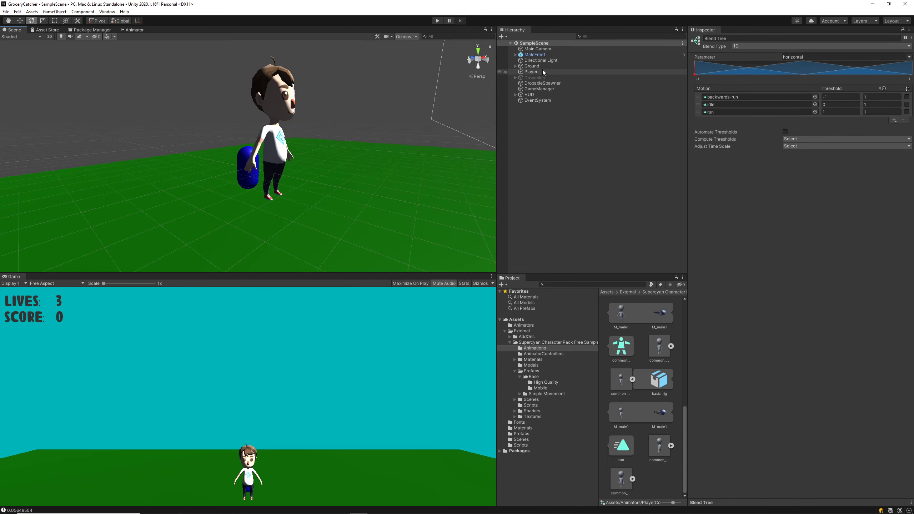
click(540, 56)
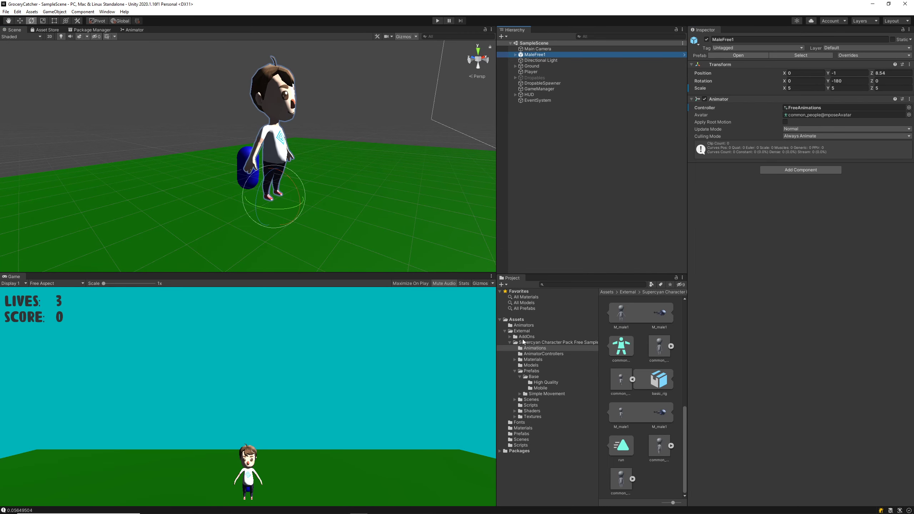
click(527, 325)
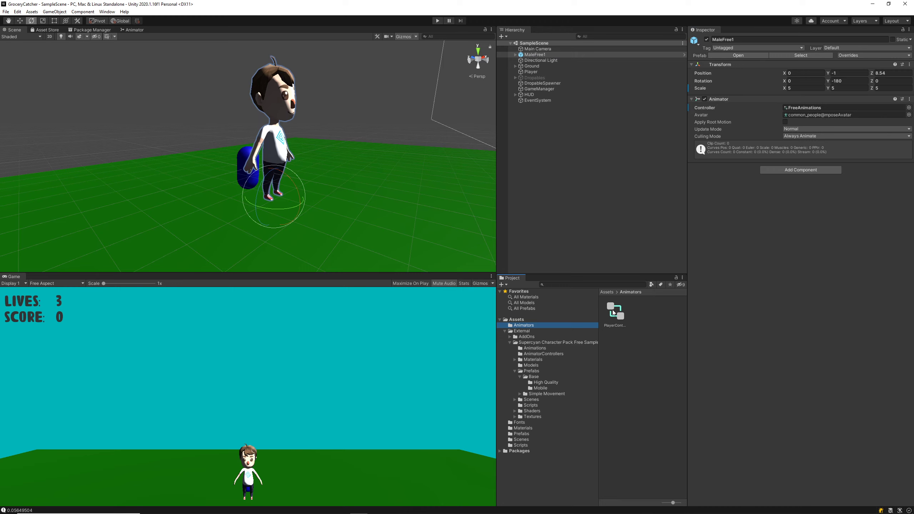
drag(618, 310, 808, 109)
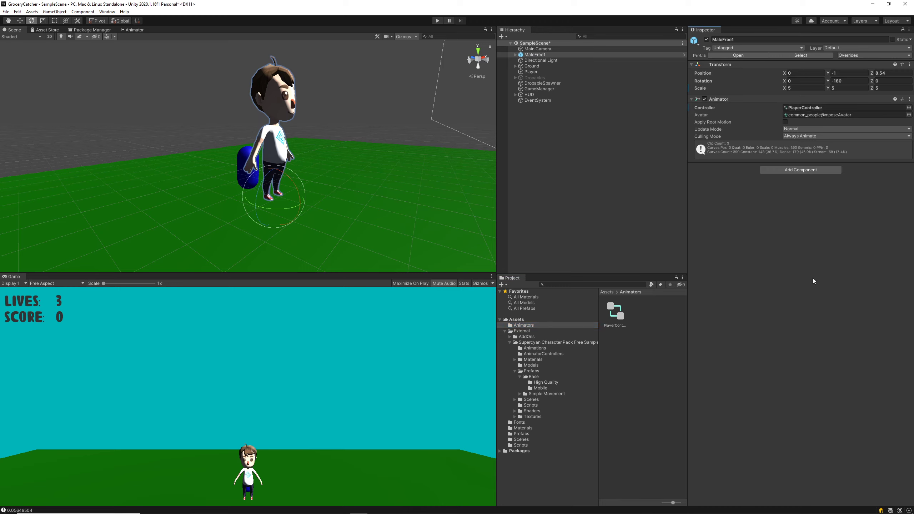
Run the game and raise the blend tree's horizontal value to preview the character's animation blending
click(438, 20)
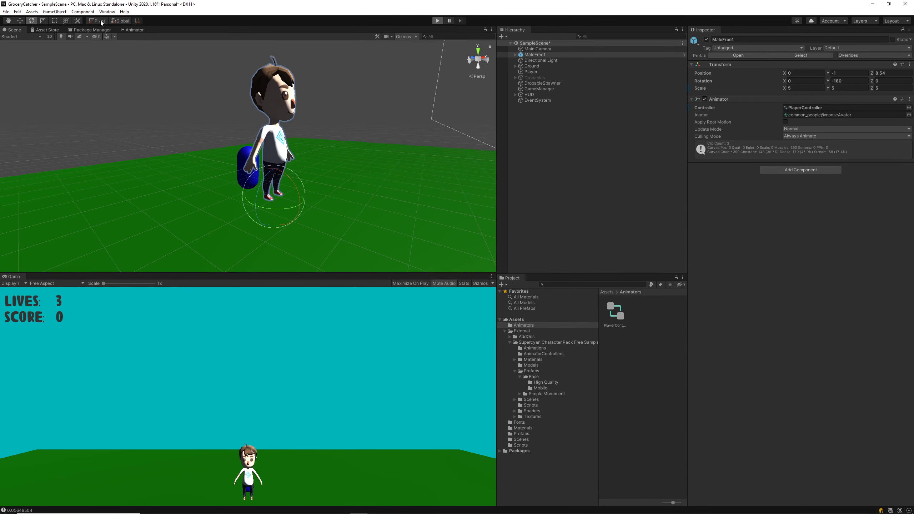
click(133, 29)
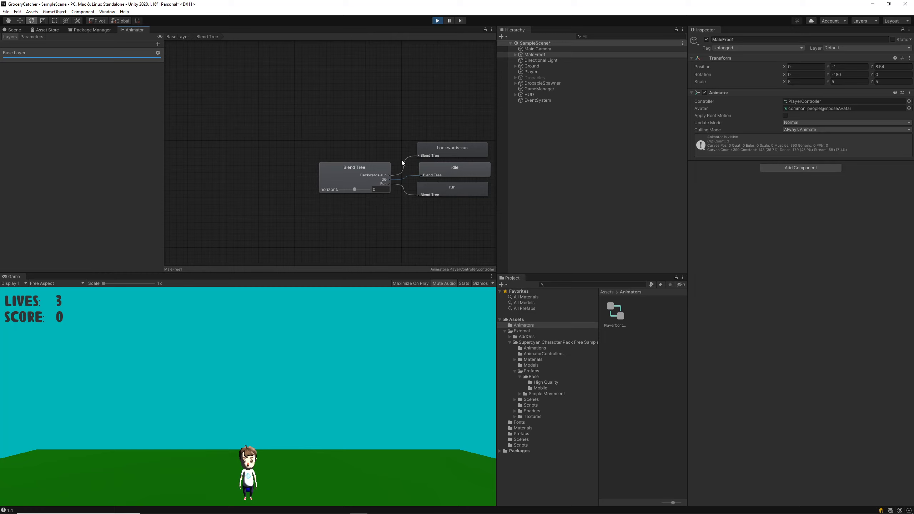
mouse_move(358, 190)
mouse_down()
mouse_move(343, 192)
mouse_move(383, 194)
mouse_move(334, 191)
mouse_move(360, 197)
mouse_move(351, 199)
mouse_move(365, 191)
mouse_up()
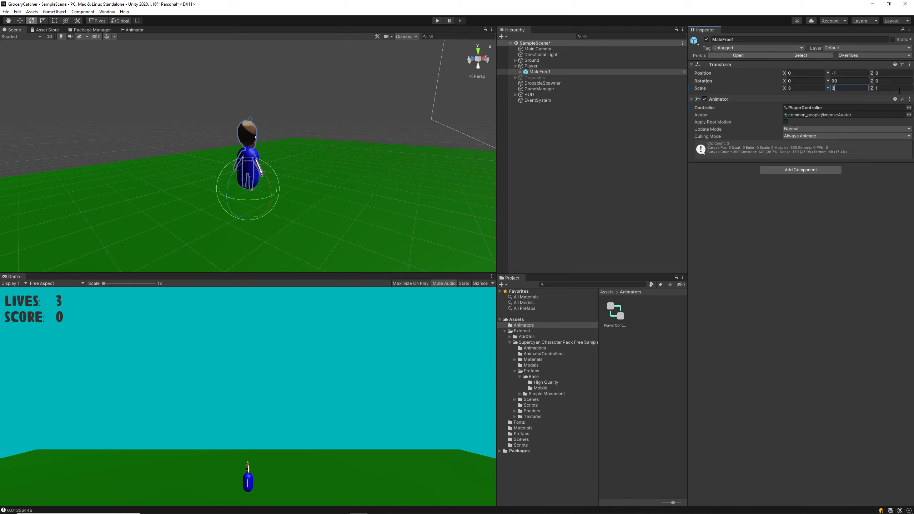
Set MaleFree1's scale to 2 on the X, Y and Z axes
alt+drag(285, 153, 108, 159)
click(819, 89)
text(2)
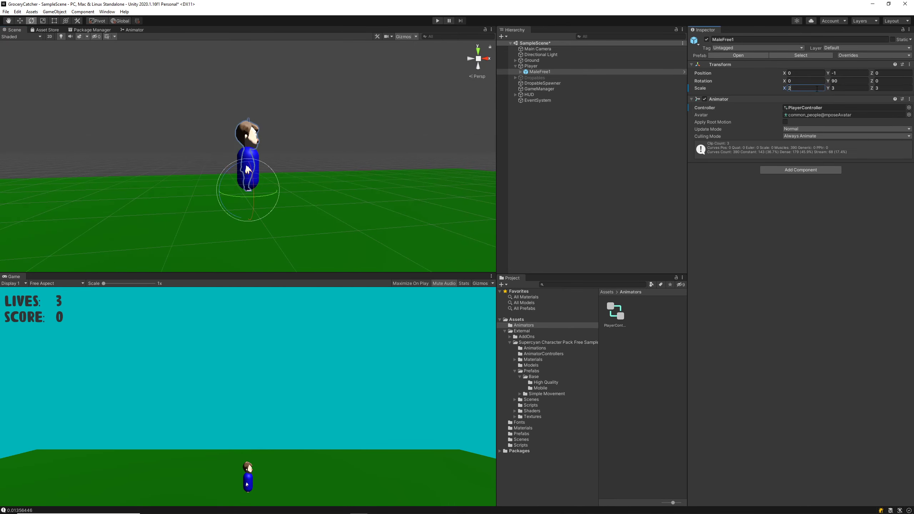
click(849, 88)
text(2)
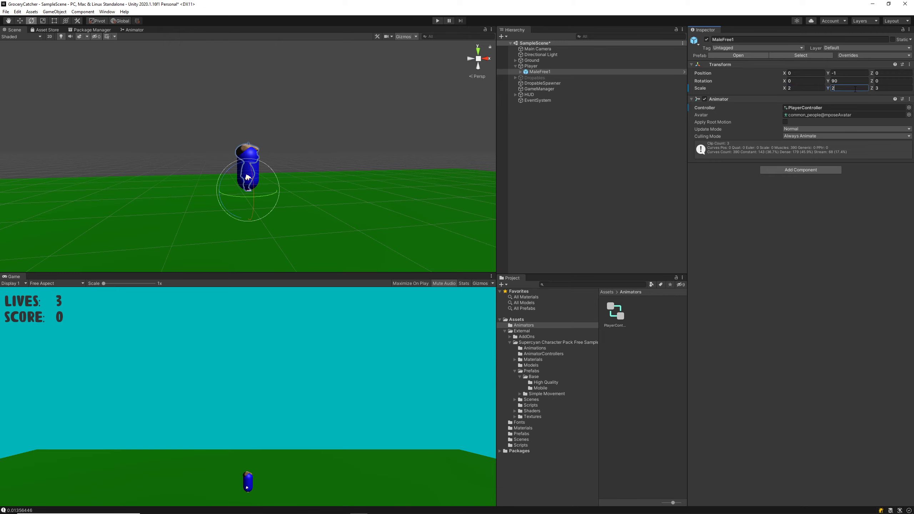
click(897, 89)
text(2)
Set the parent Player object's scale to 2 on the X, Y and Z axes
alt+drag(324, 202, 230, 180)
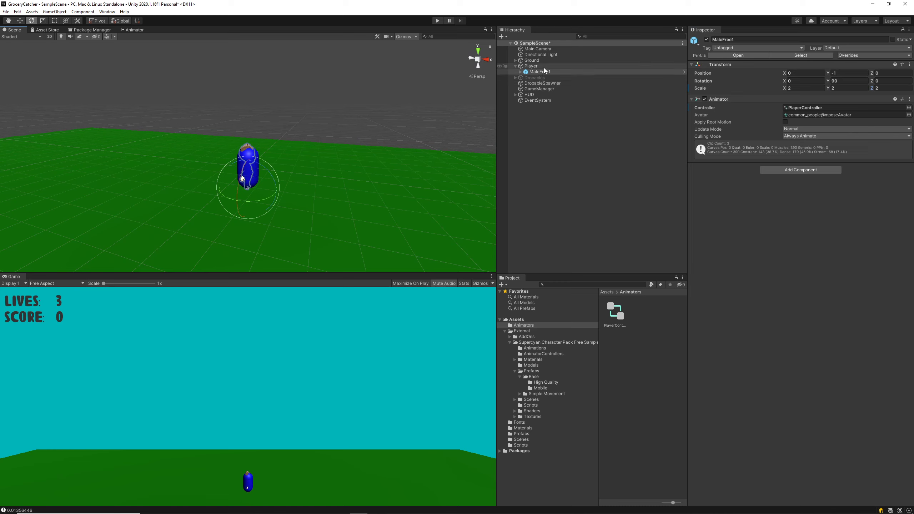
click(571, 66)
click(806, 81)
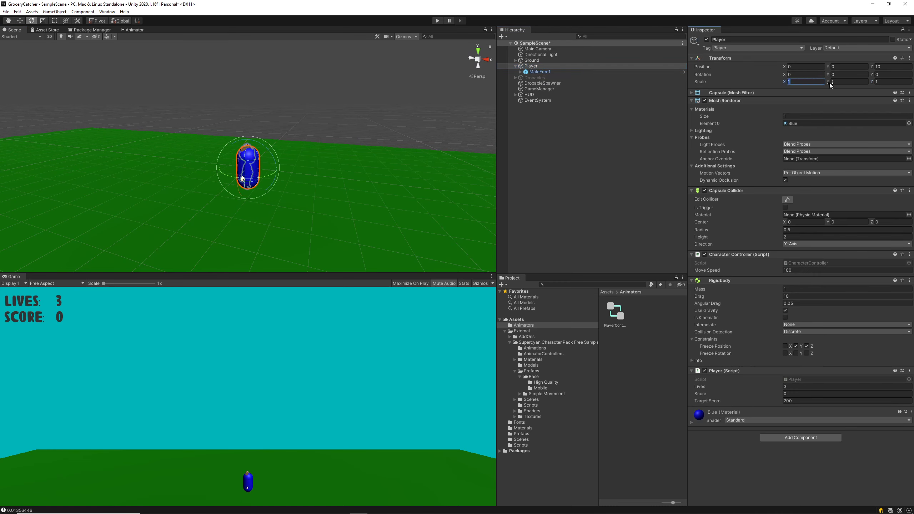
text(2)
click(844, 81)
text(2)
key(Tab)
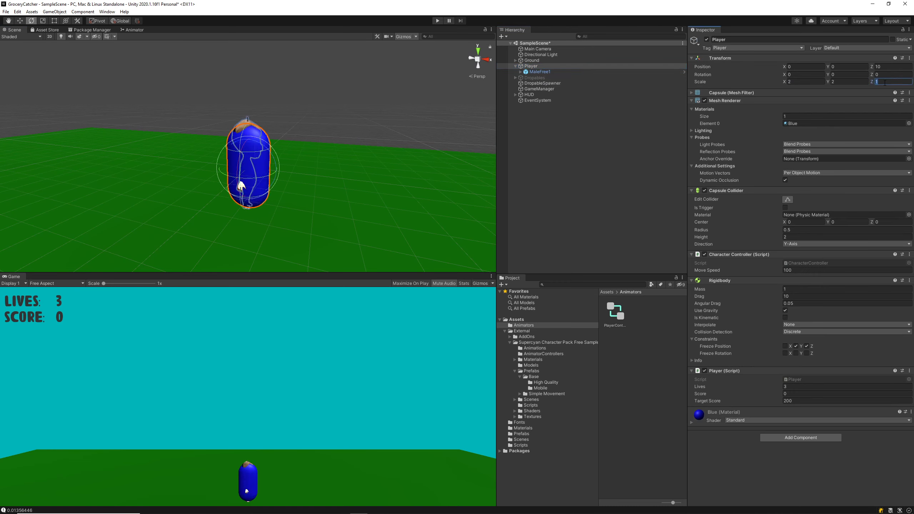
text(2)
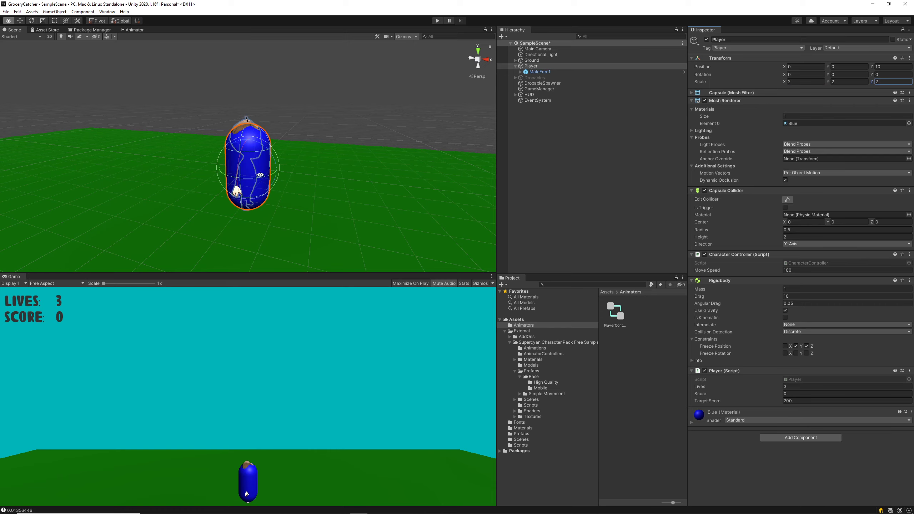
Disable the Player's Mesh Renderer to hide the blue capsule, leaving the Player object selected
alt+drag(324, 211, 381, 172)
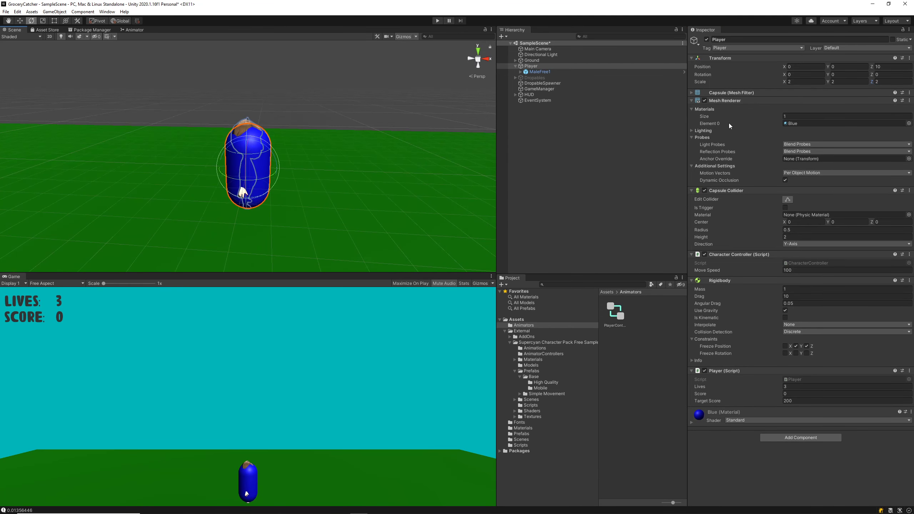
click(704, 101)
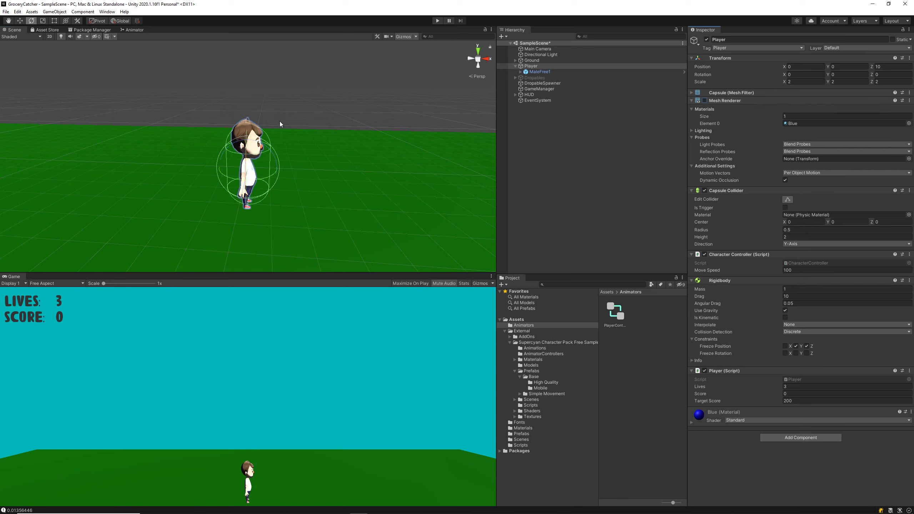
click(535, 72)
click(538, 67)
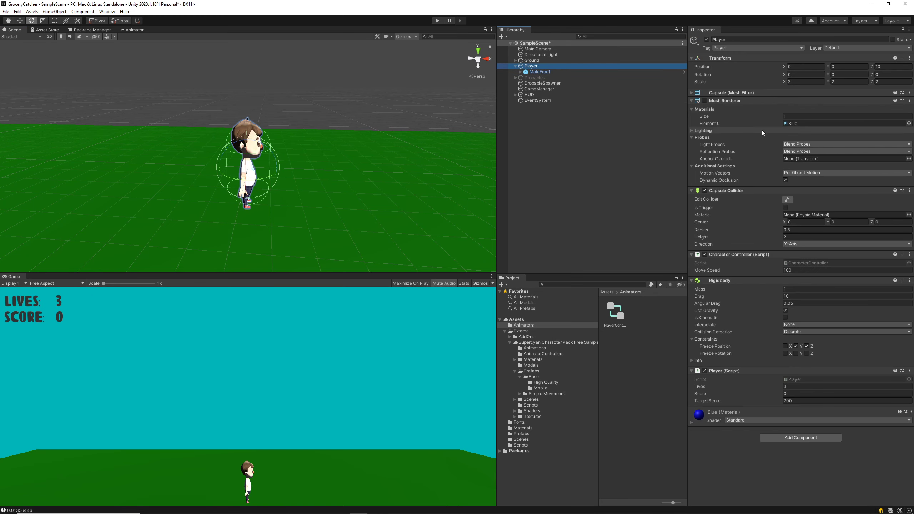